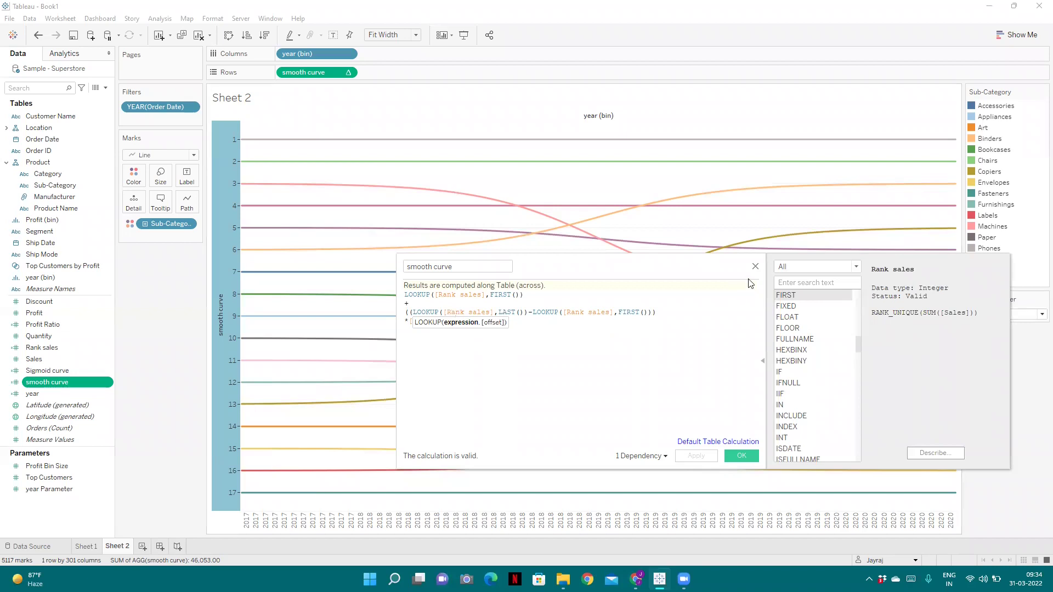
Close the smooth curve calculation and edit the YEAR(Order Date) filter to keep only 2017 and 2018.
click(756, 266)
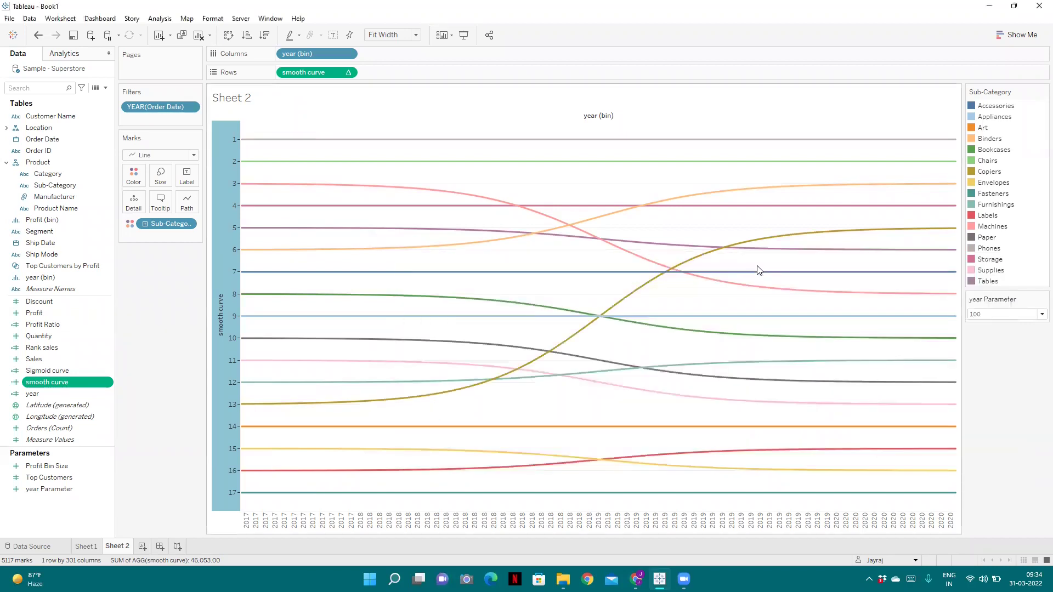
click(190, 107)
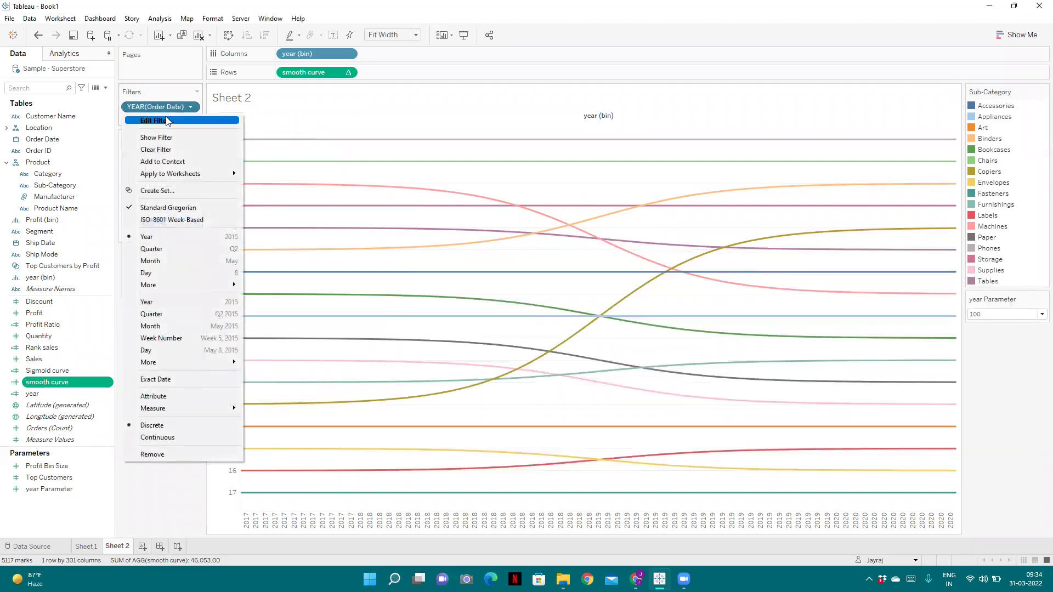
click(157, 120)
click(423, 219)
click(423, 229)
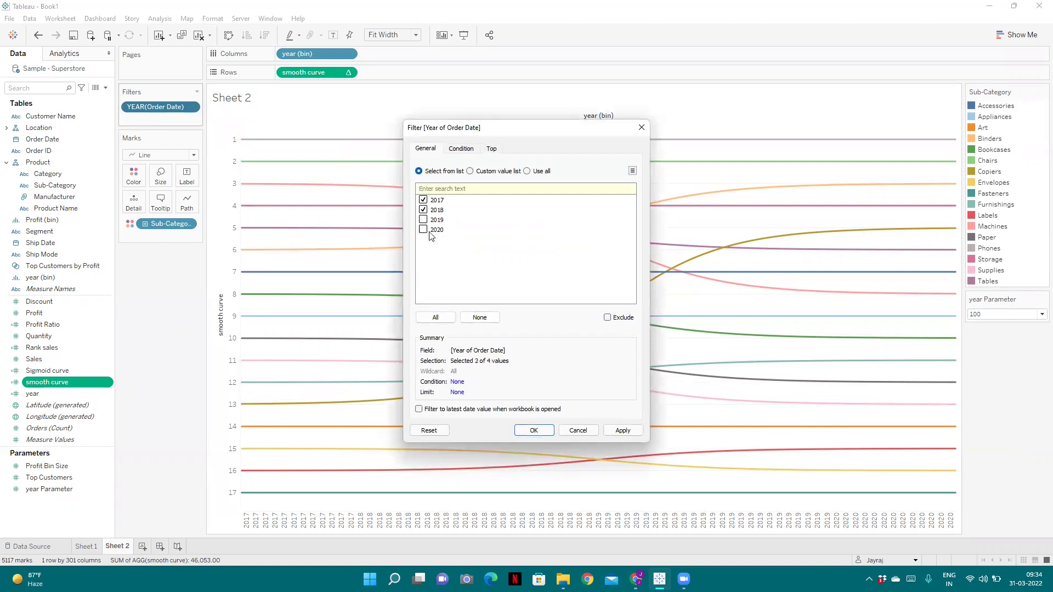
click(530, 431)
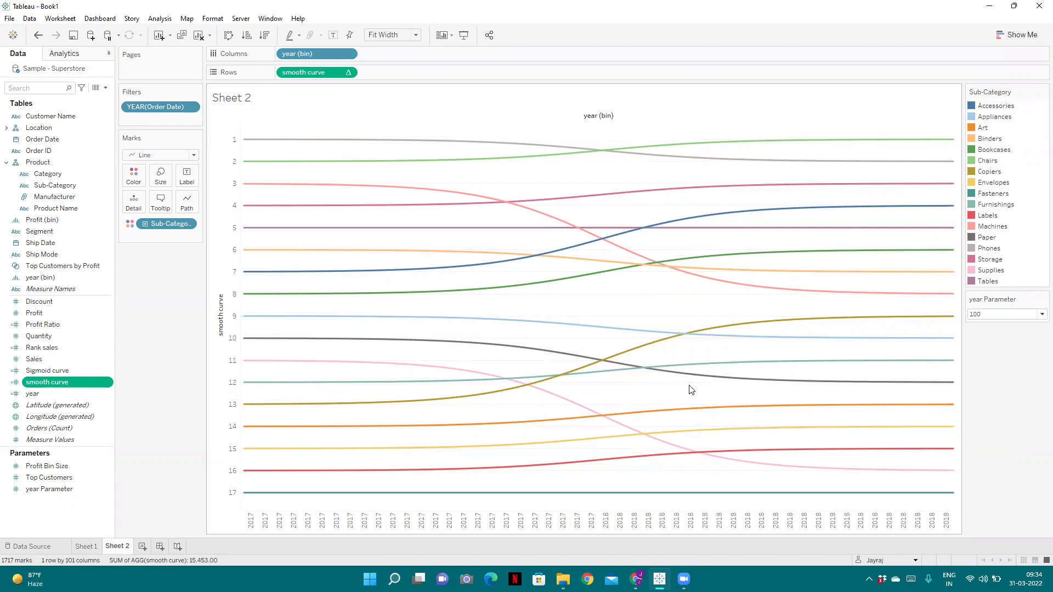
Inspect points on the sub-category rank curves, including Paper and Binders.
click(597, 266)
click(599, 266)
mouse_move(673, 373)
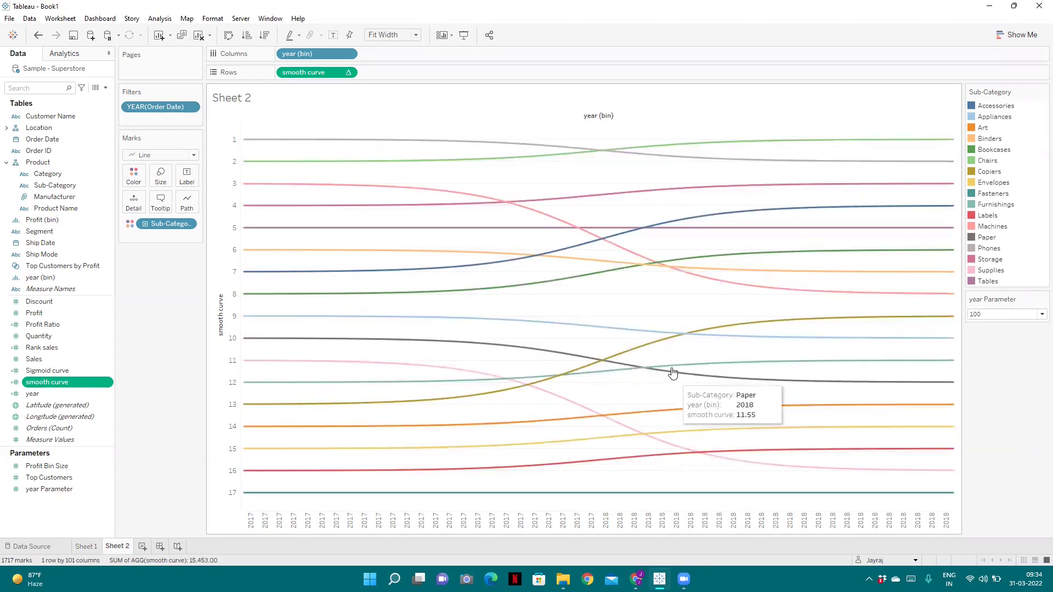
mouse_move(593, 266)
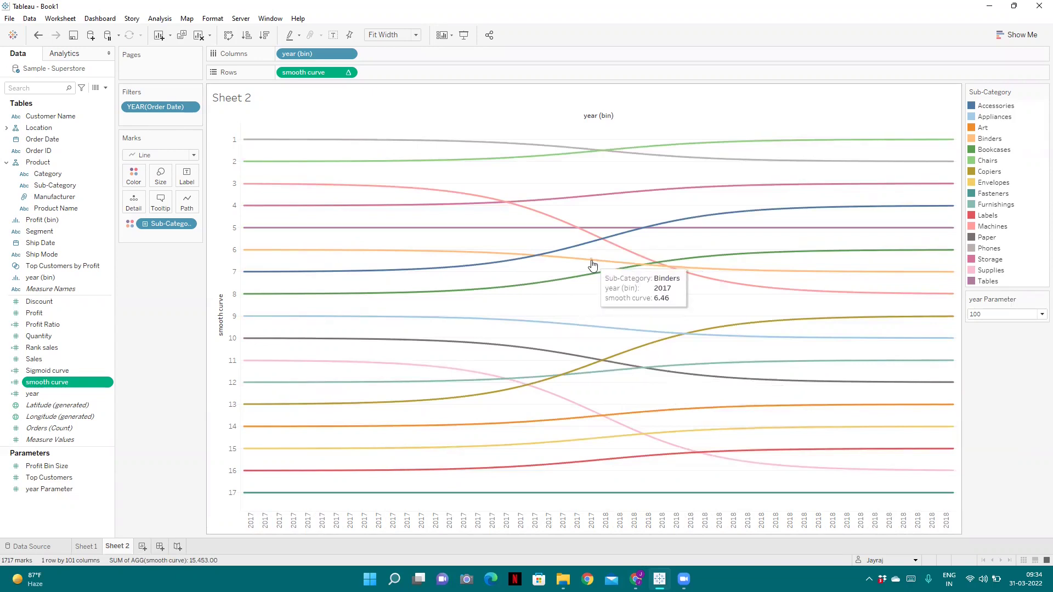
click(592, 266)
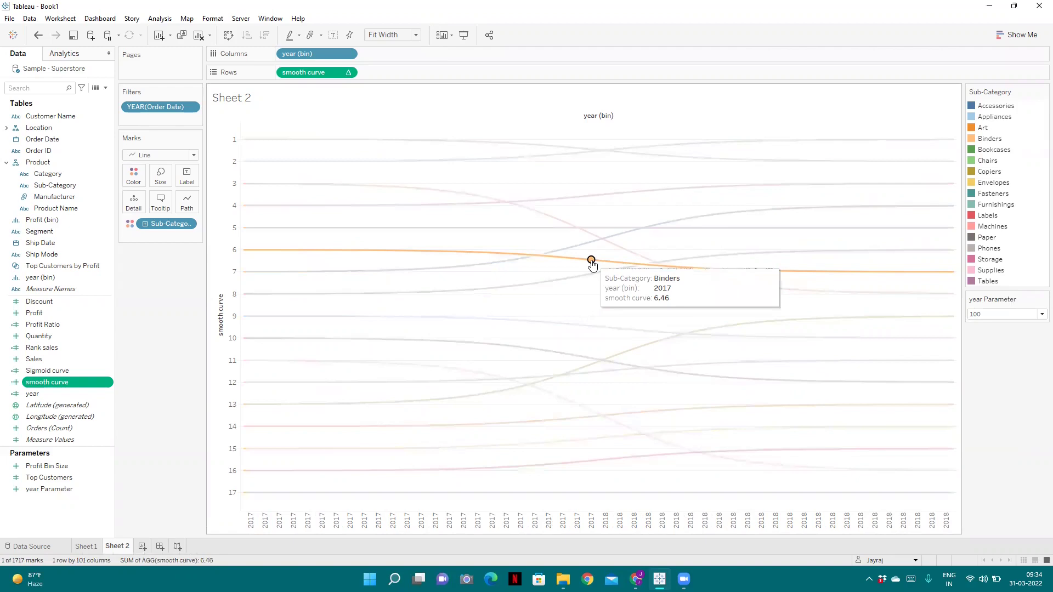
click(595, 294)
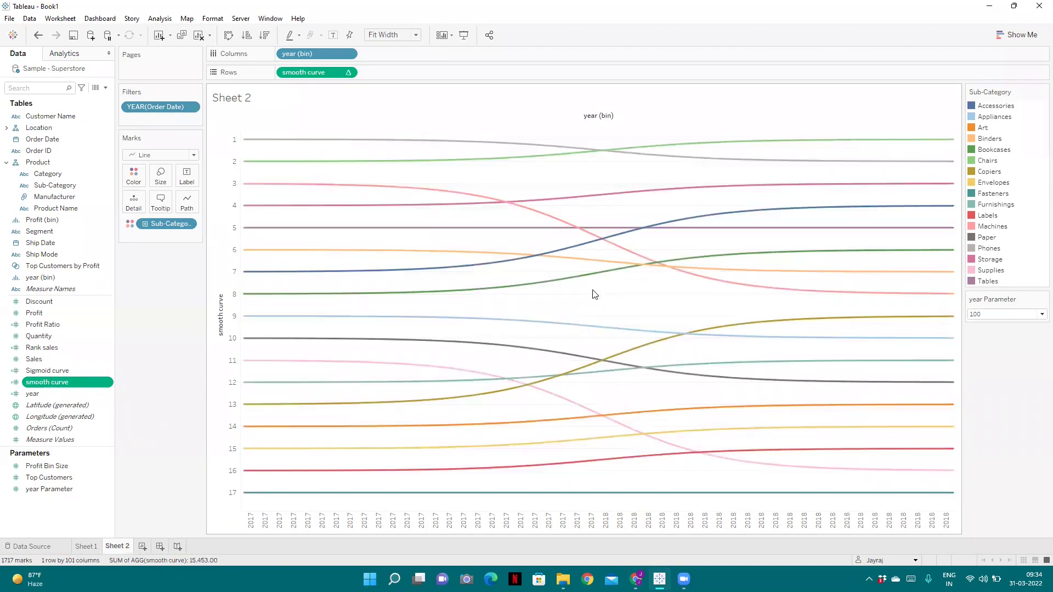
Create a new workbook, dismiss its file recovery list and maximize the workbook window.
click(10, 18)
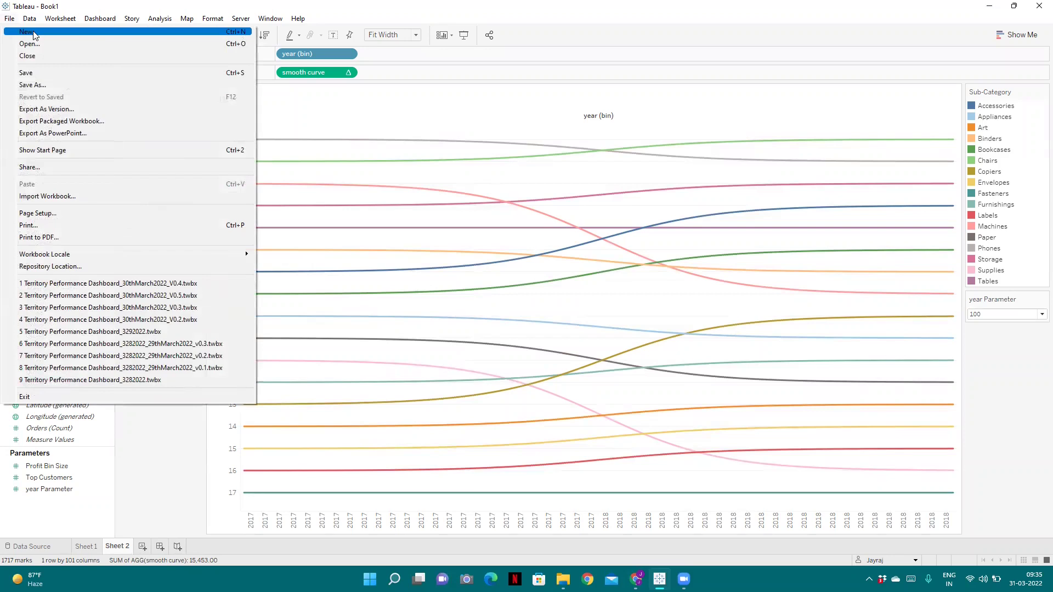
key(Escape)
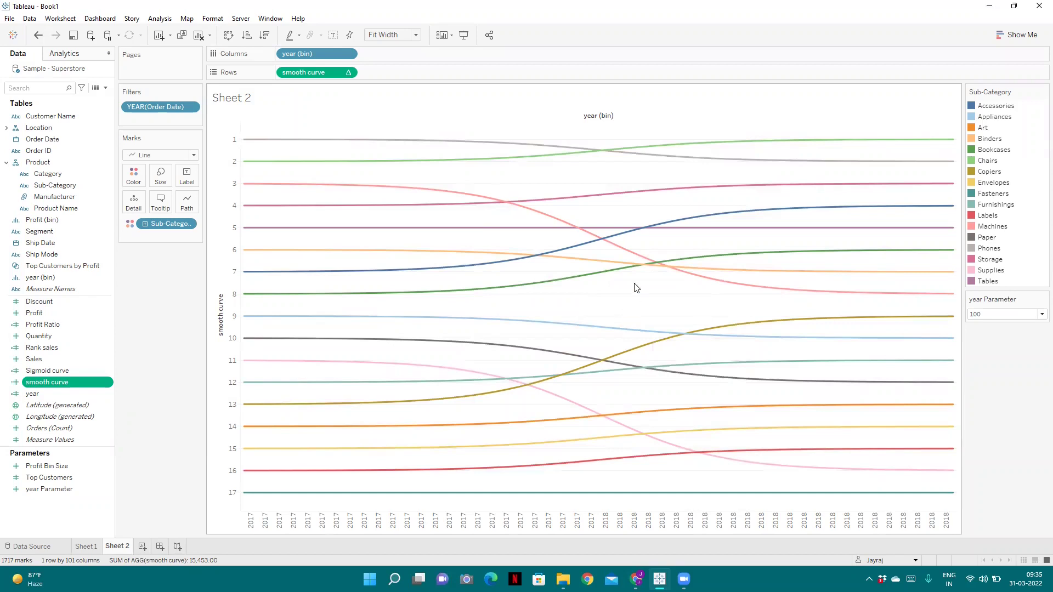
key(ctrl+n)
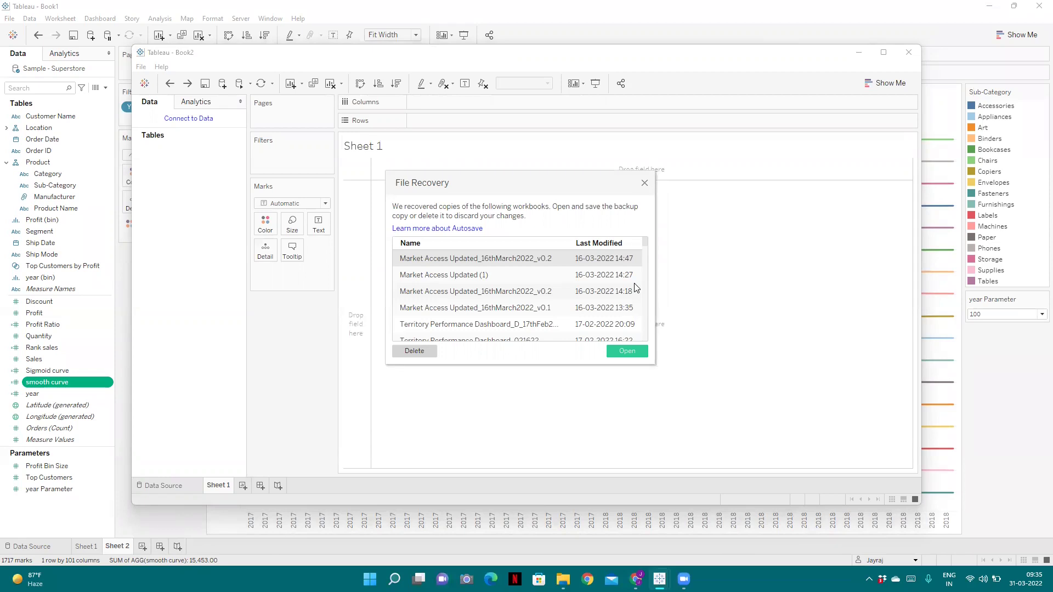
click(644, 184)
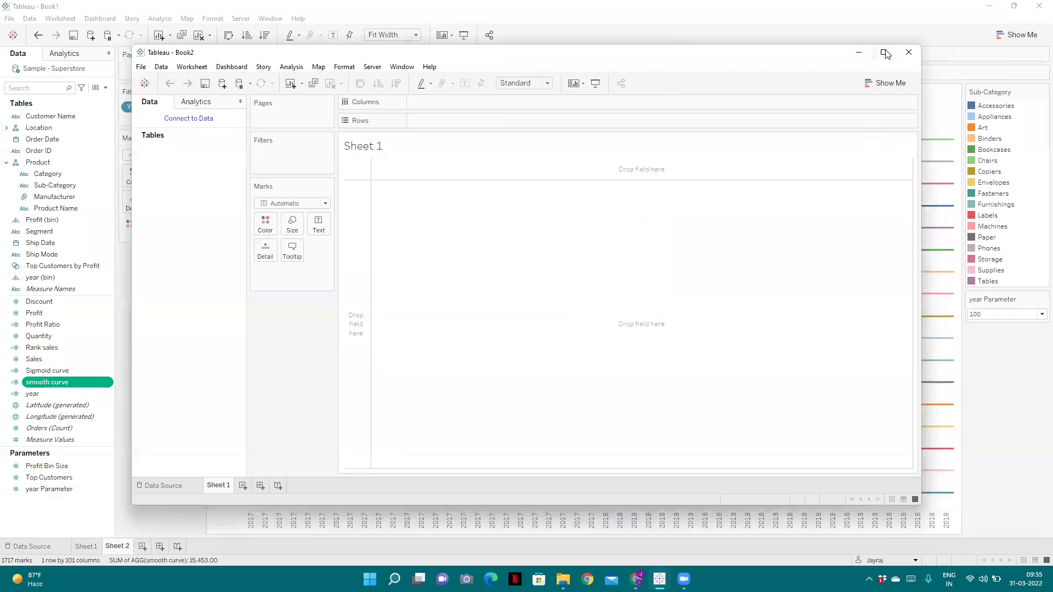
click(884, 53)
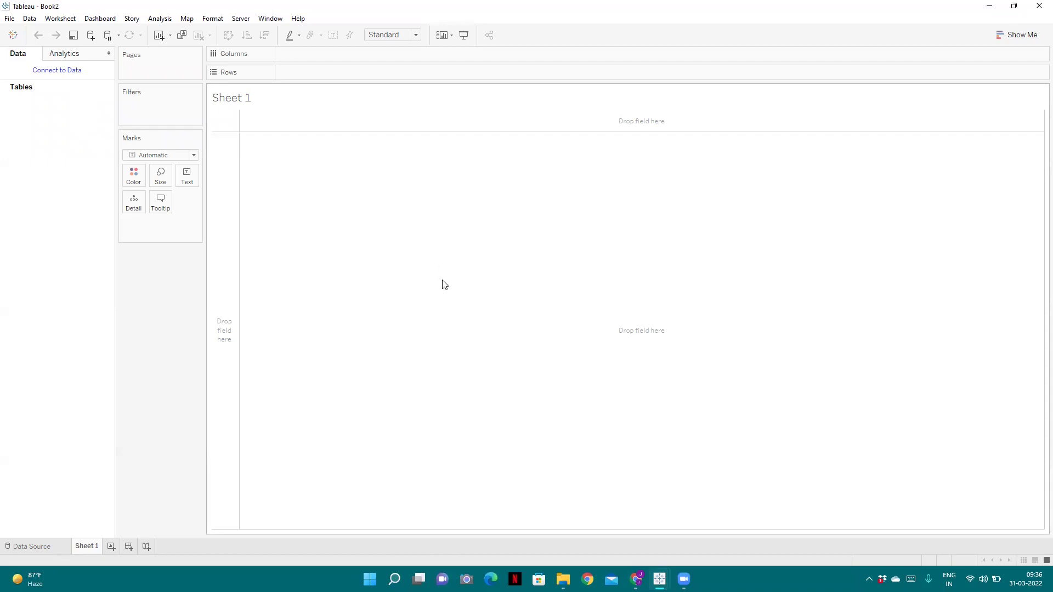
Connect to the text file County Lookup and add a second text file connection to County Unemployment 2000-2019.
click(70, 75)
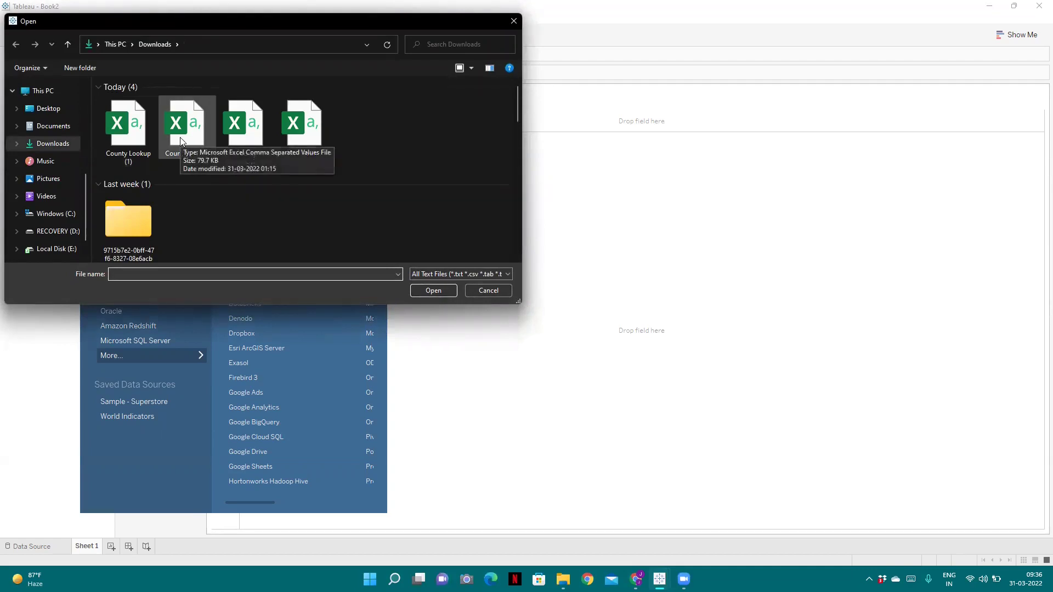
double_click(181, 141)
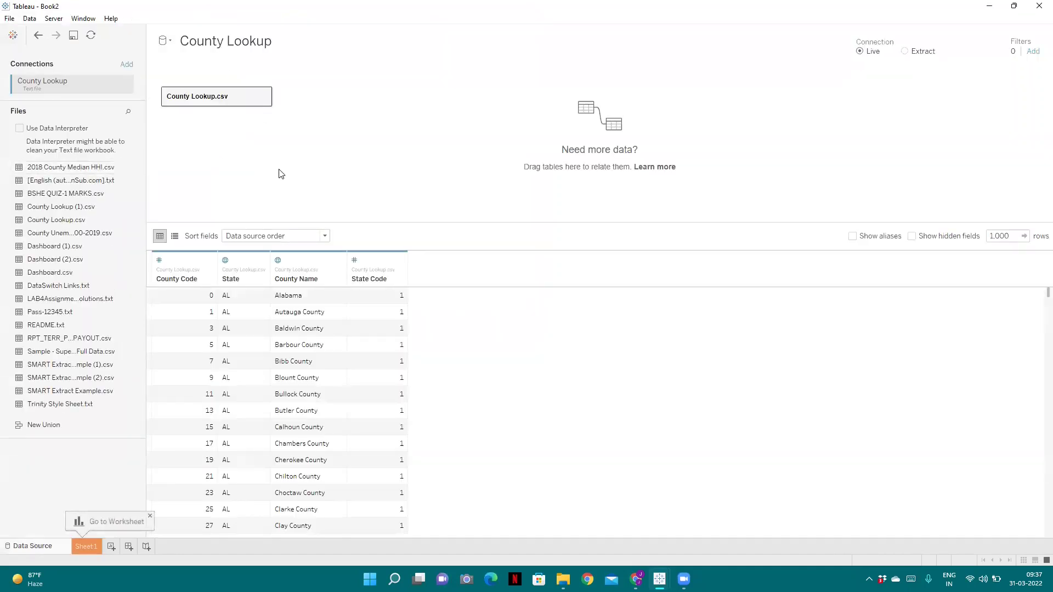
click(125, 69)
click(215, 162)
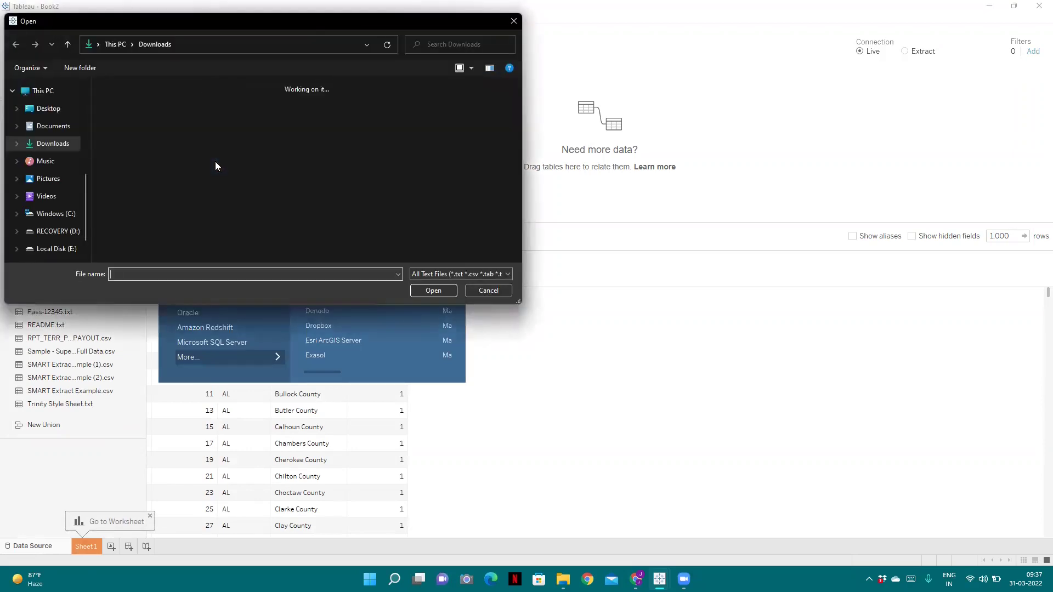
double_click(240, 121)
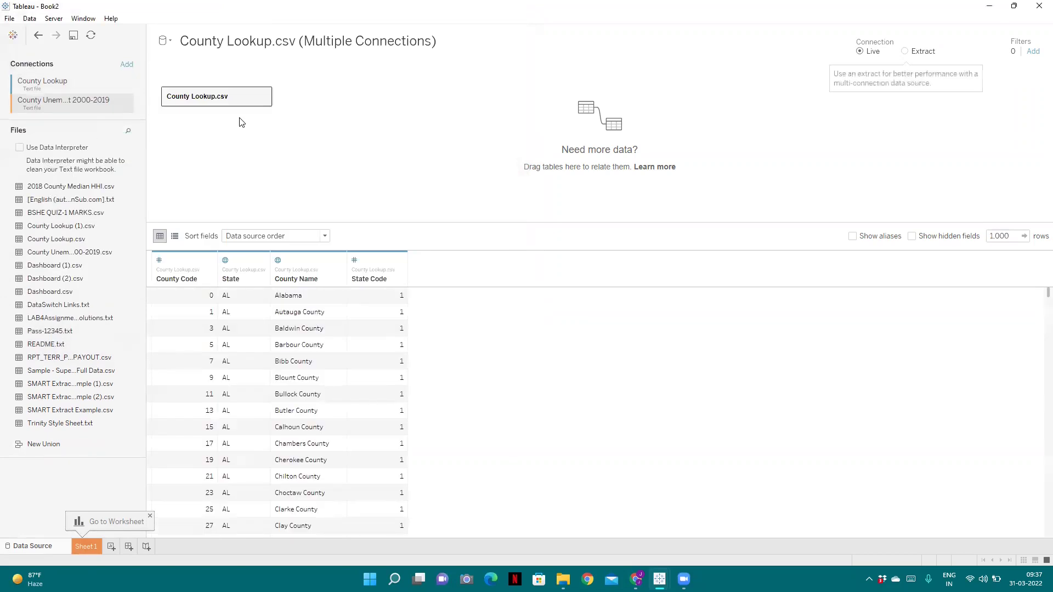
Add a third text file connection to 2018 County Median HHI.
click(125, 65)
click(200, 162)
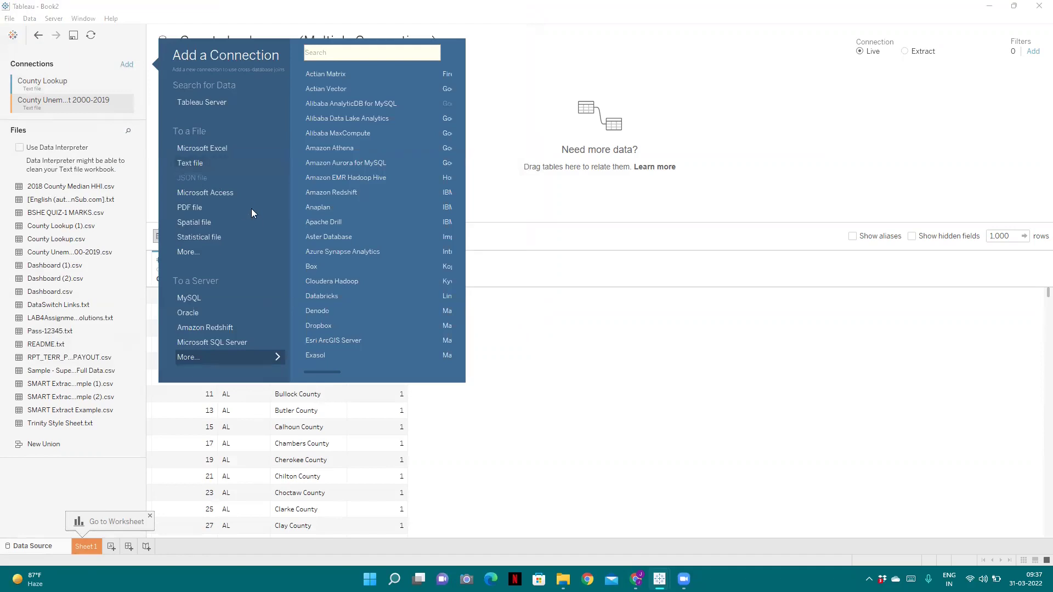
click(305, 133)
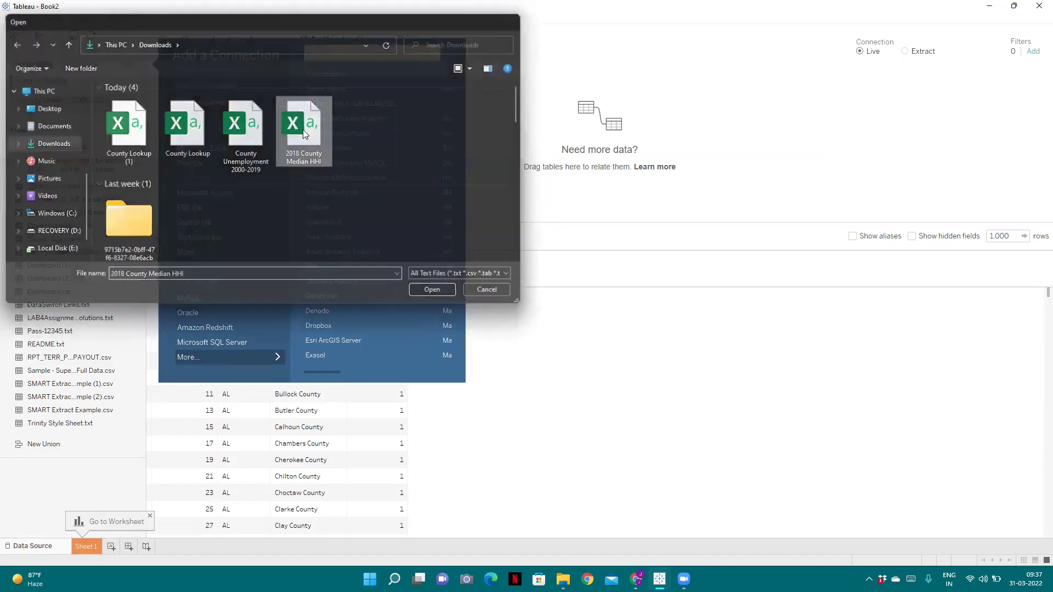
double_click(303, 130)
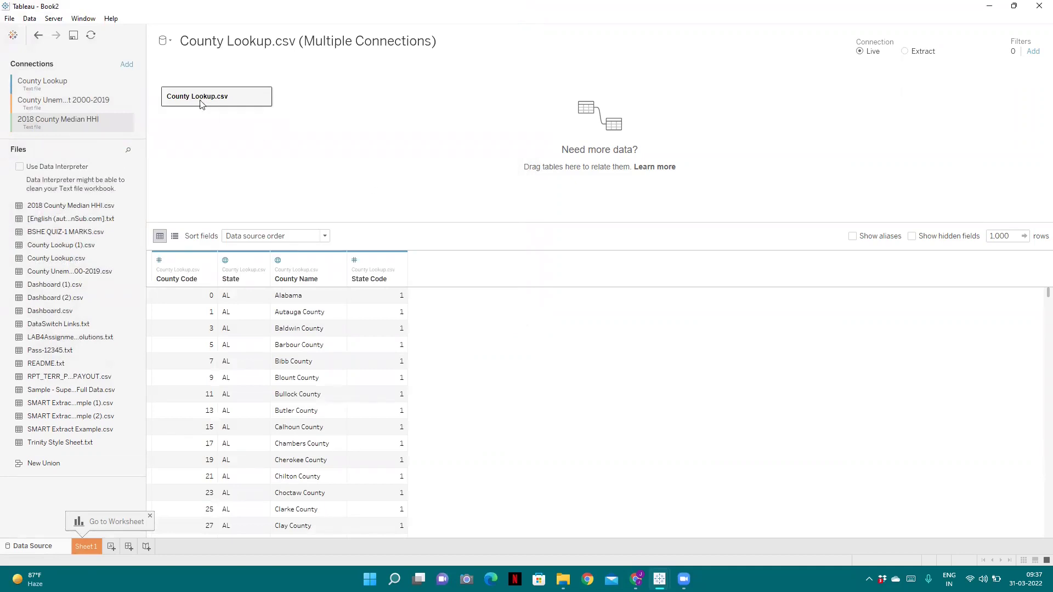
Add the County Unemployment 2000-2019.csv table beside County Lookup.csv without defining the relationship, and try to add 2018 County Median HHI.csv.
click(80, 105)
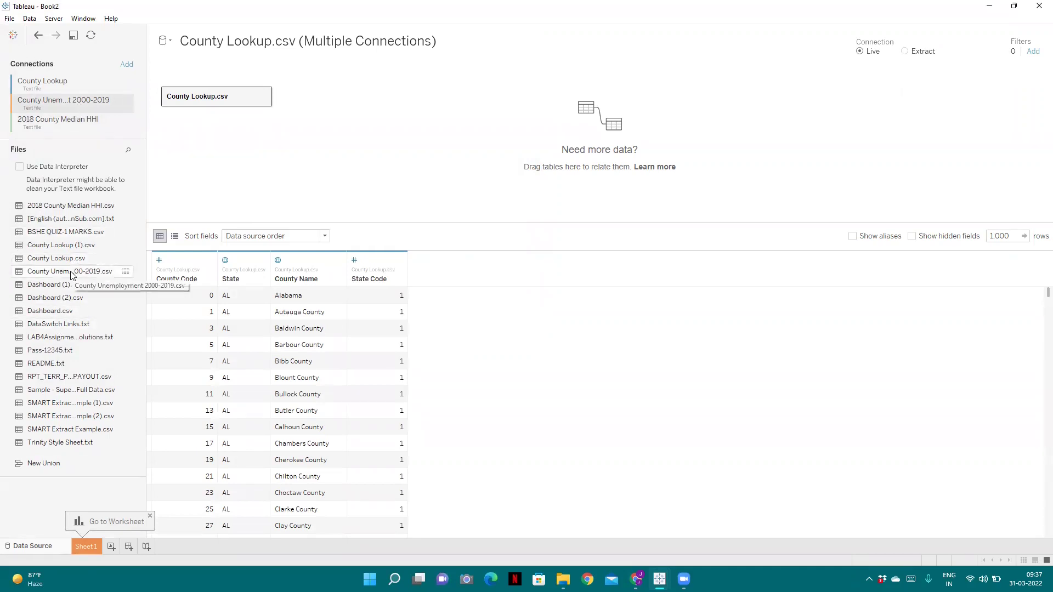
drag(71, 274, 310, 375)
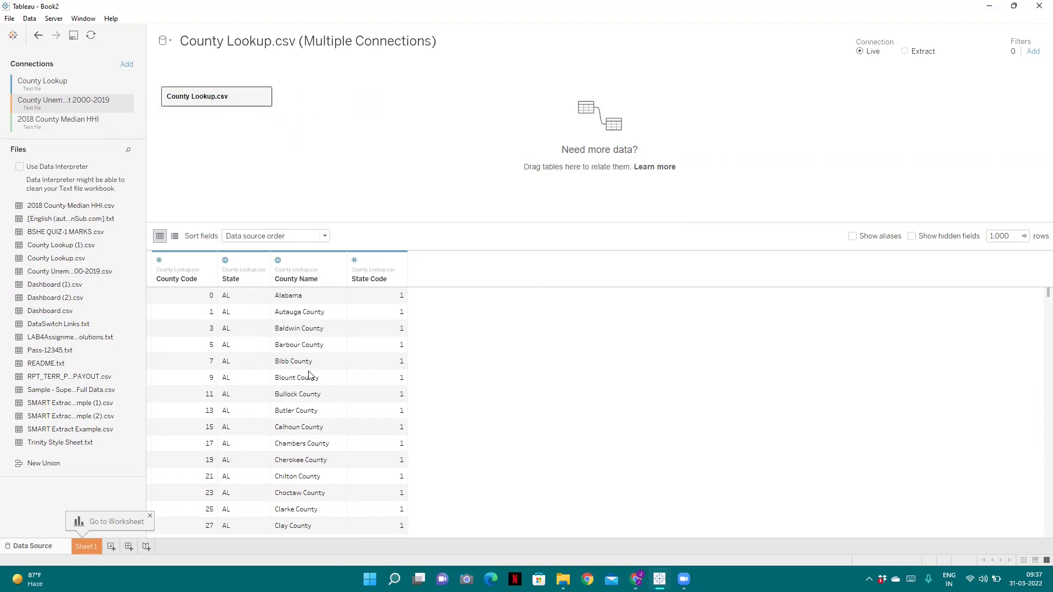
double_click(26, 271)
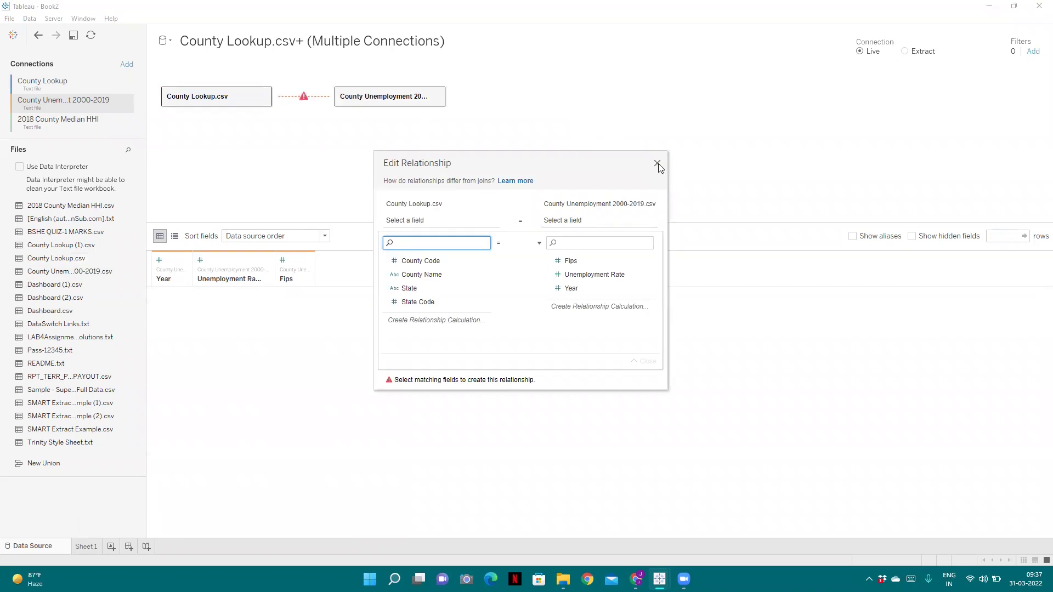
click(657, 164)
drag(87, 206, 524, 101)
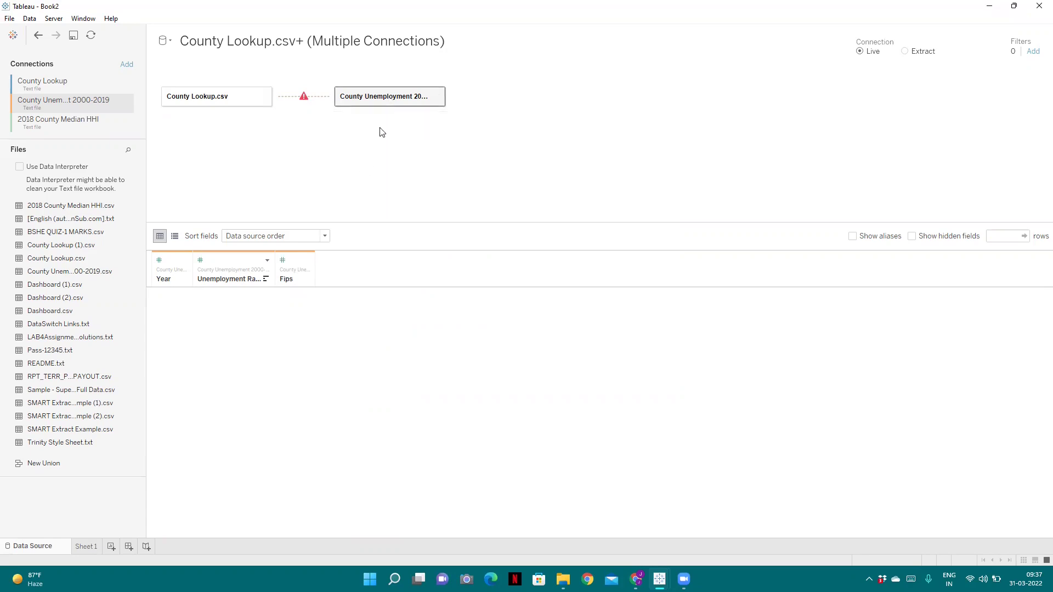
click(249, 101)
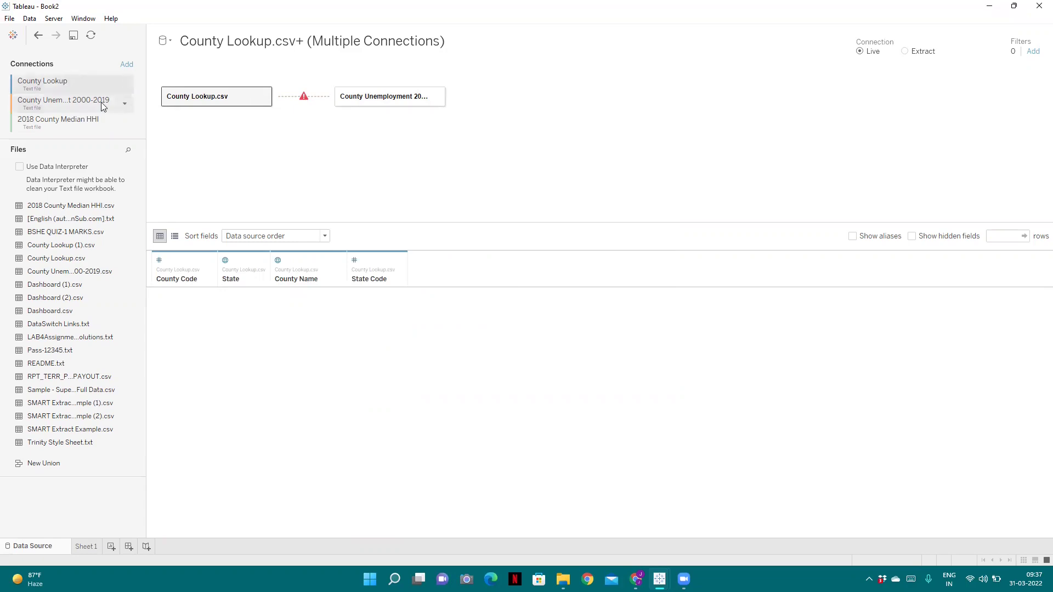
Try to place County Code in the view of Sheet 1 and go back to editing the data source connection.
click(92, 546)
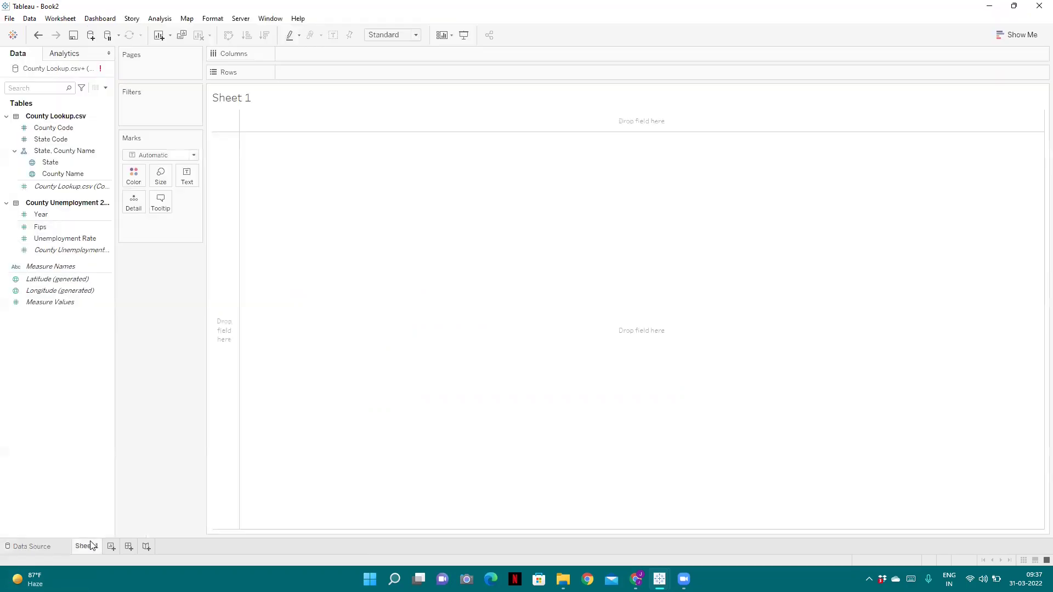
click(55, 129)
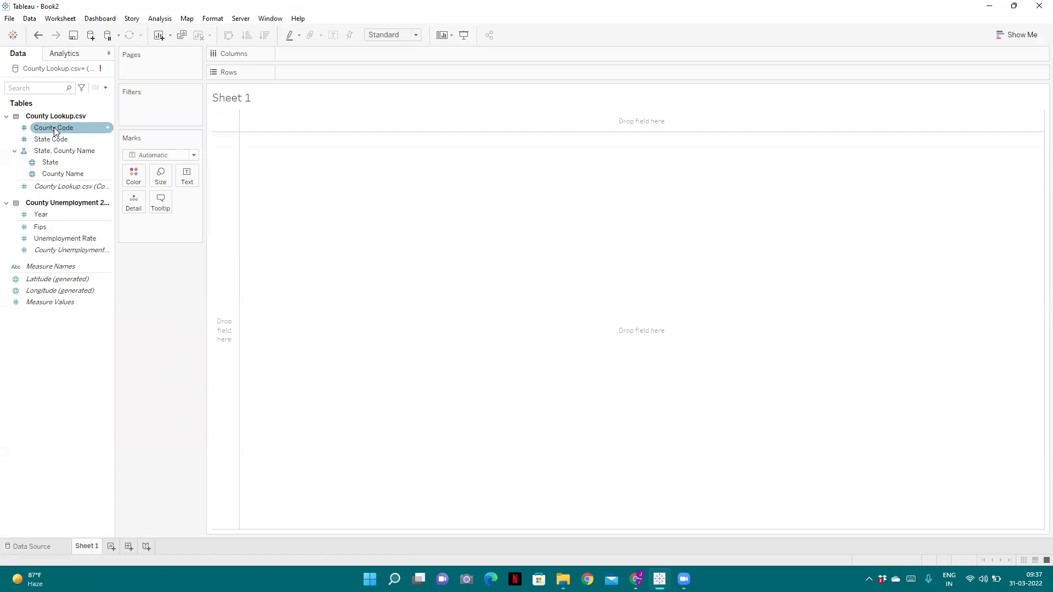
drag(54, 127, 331, 214)
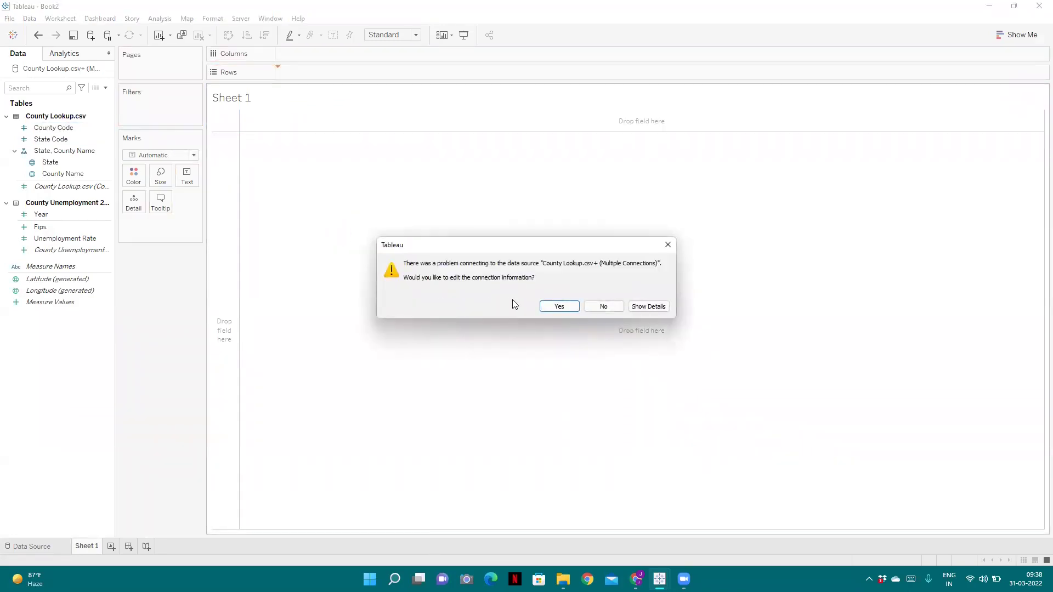
click(570, 311)
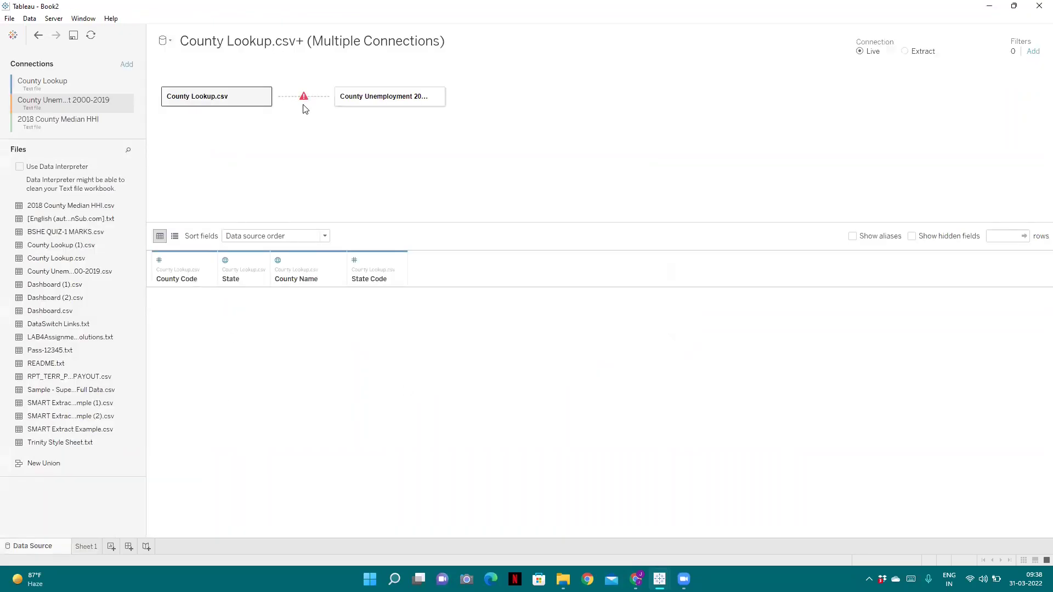
Relate County Lookup.csv to County Unemployment 2000-2019.csv by matching the relationship calculation [State Code]+[County Code] to Fips.
click(304, 98)
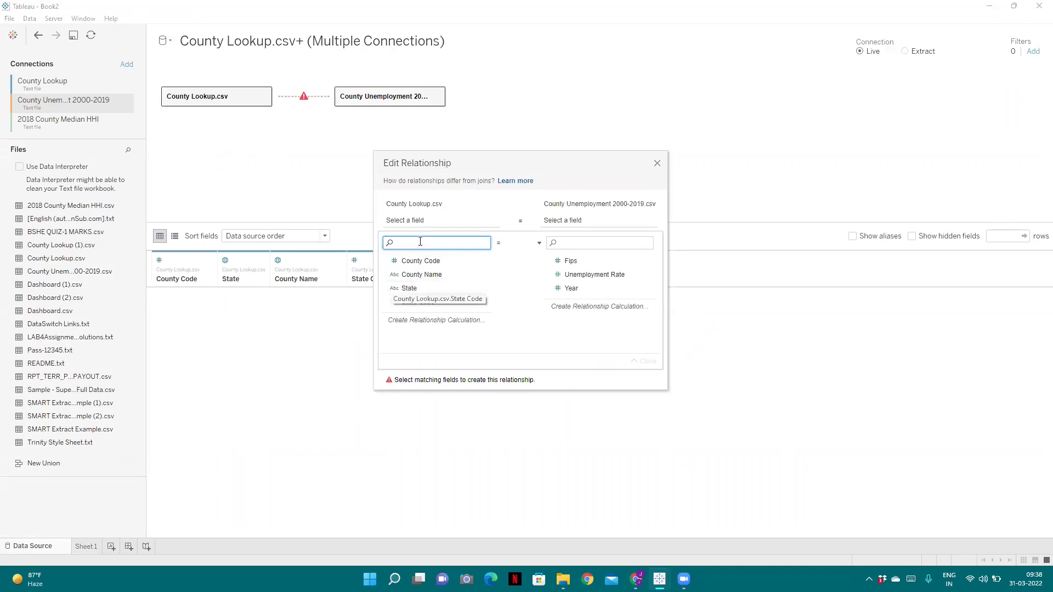
click(414, 322)
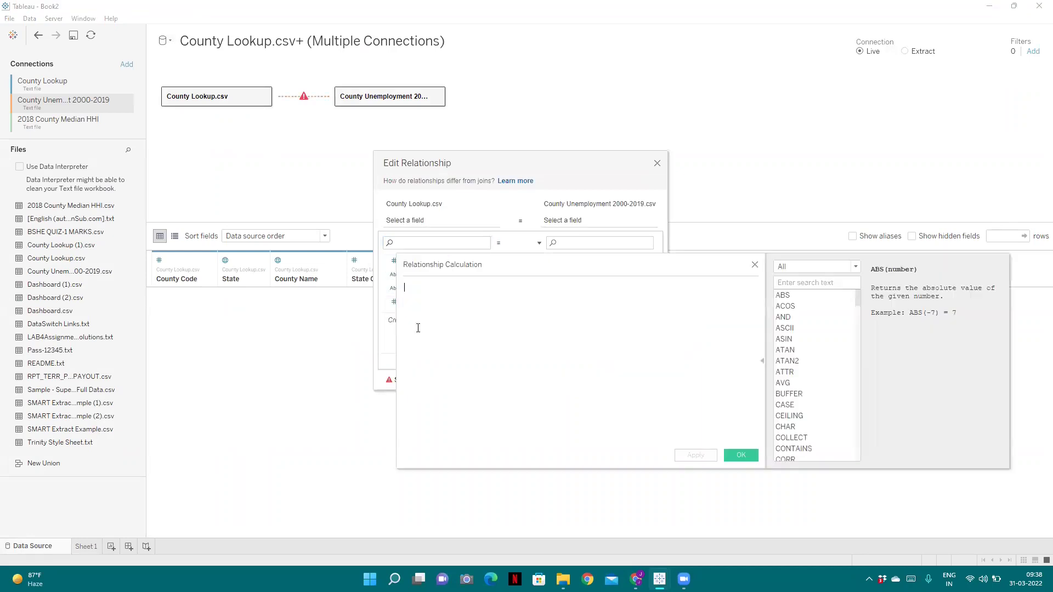
text(stat)
click(462, 308)
text(+co)
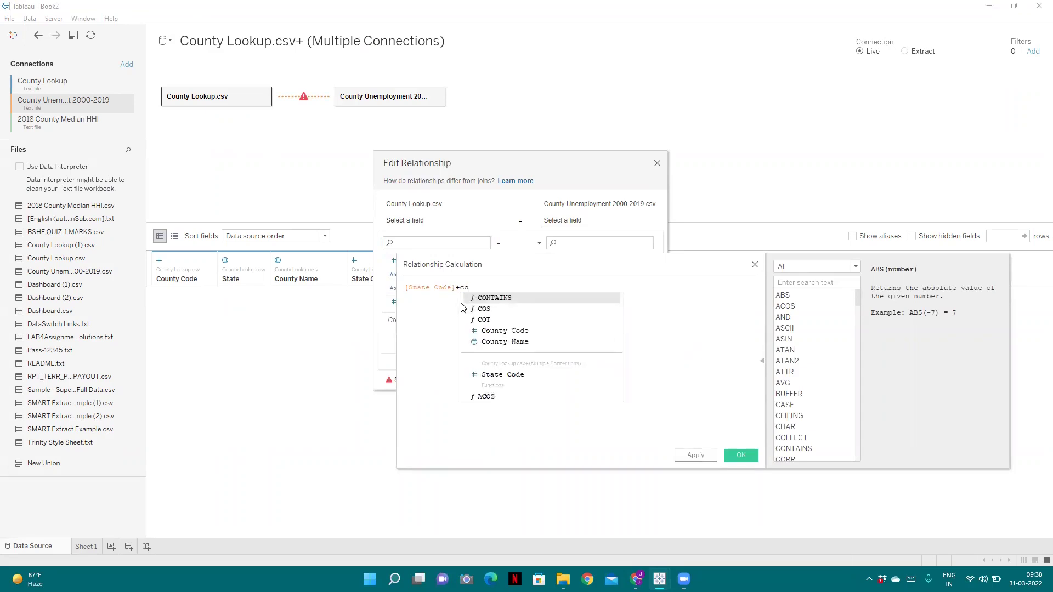
text(unty)
key(Return)
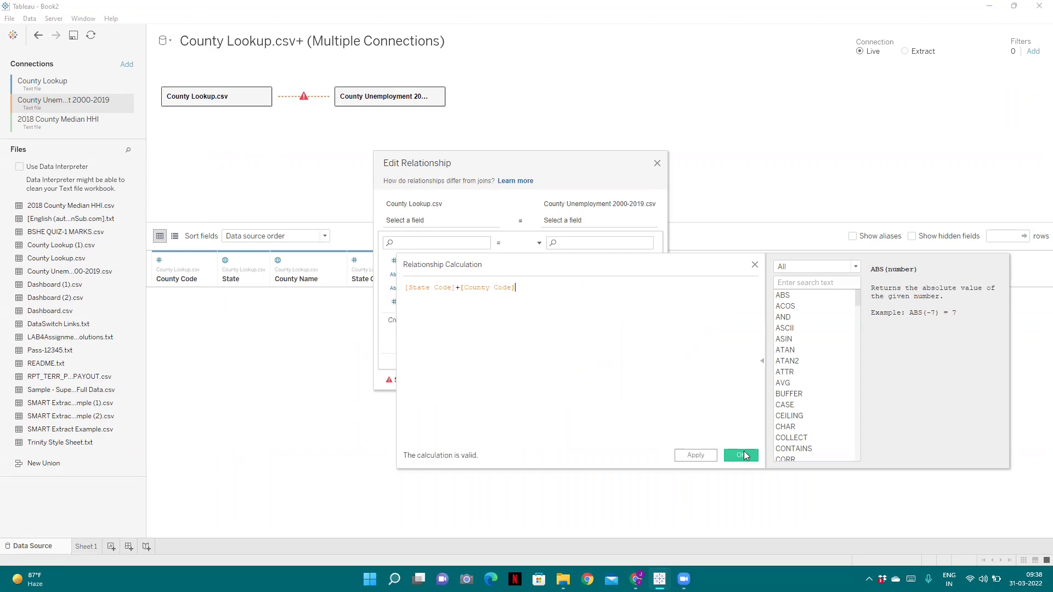
click(742, 455)
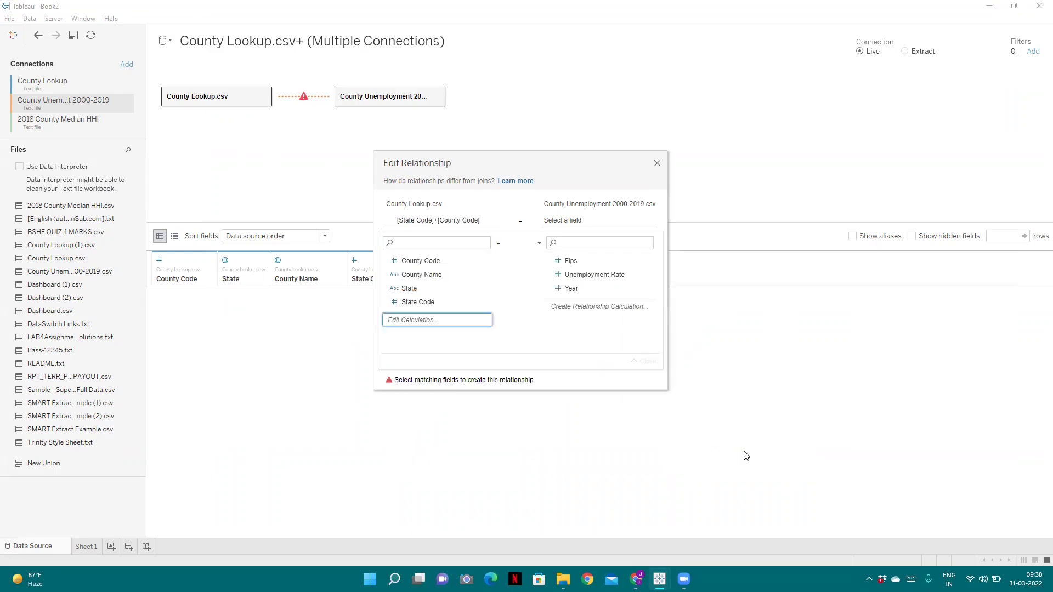
click(581, 262)
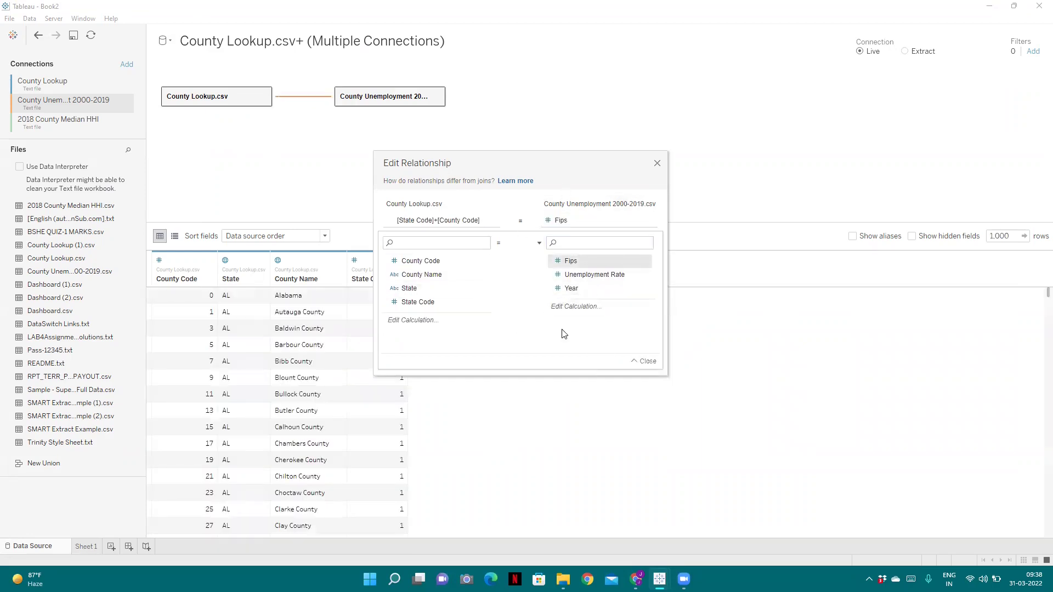
Close the relationship editor and compare the County Code values in County Lookup.csv with the Fips values in the County Unemployment table.
click(656, 165)
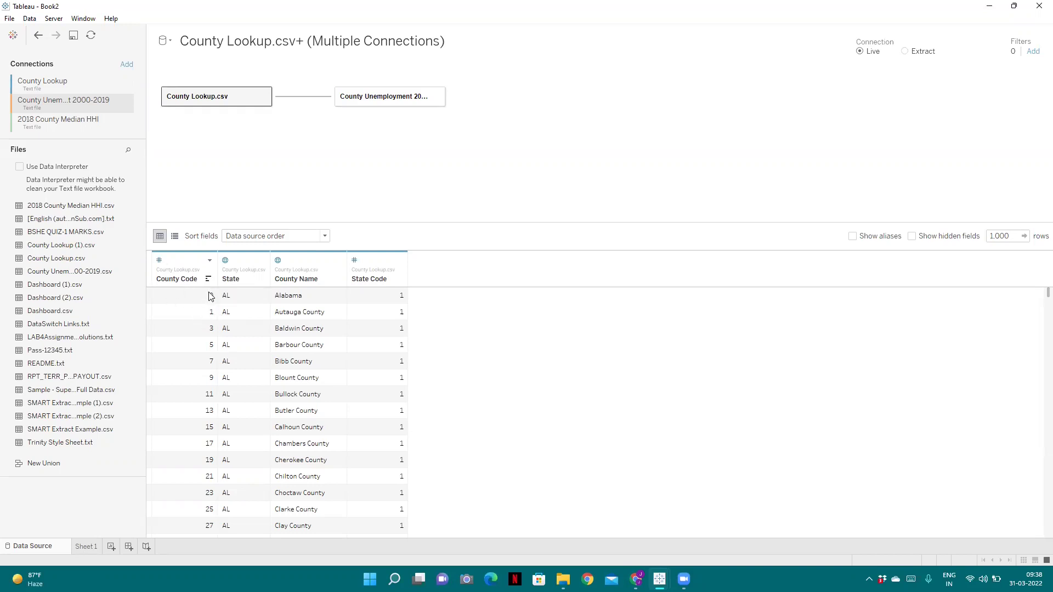
scroll(215, 378, down, 18)
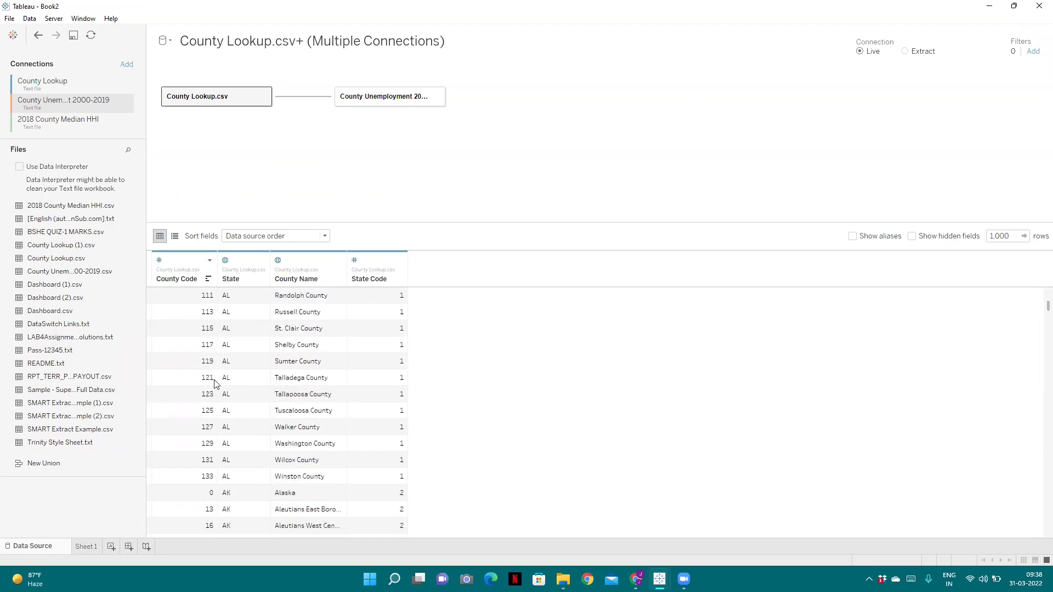
scroll(204, 382, down, 4)
scroll(204, 382, up, 1)
scroll(206, 381, up, 20)
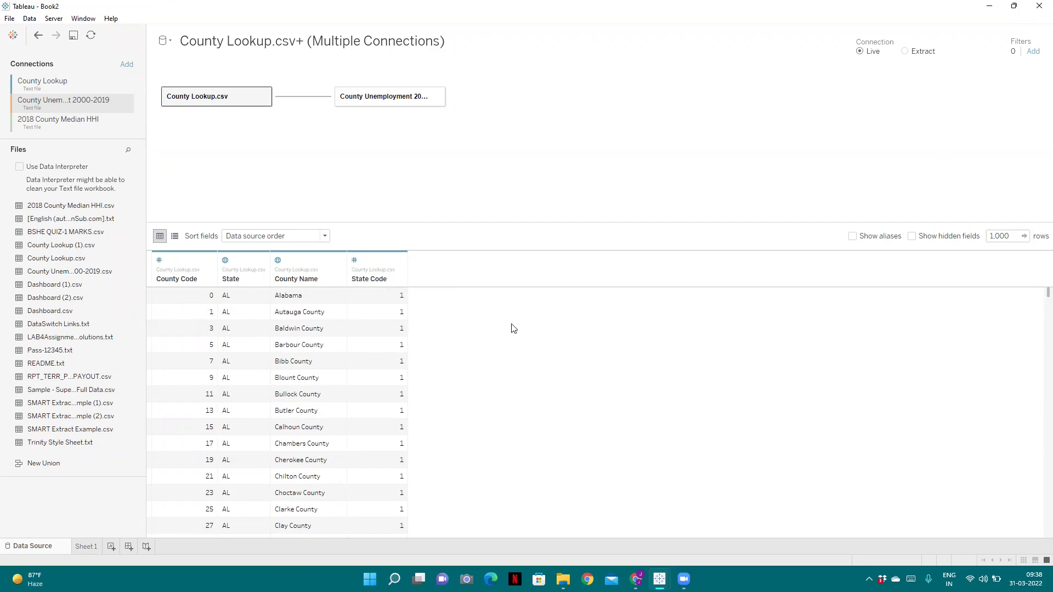
click(406, 97)
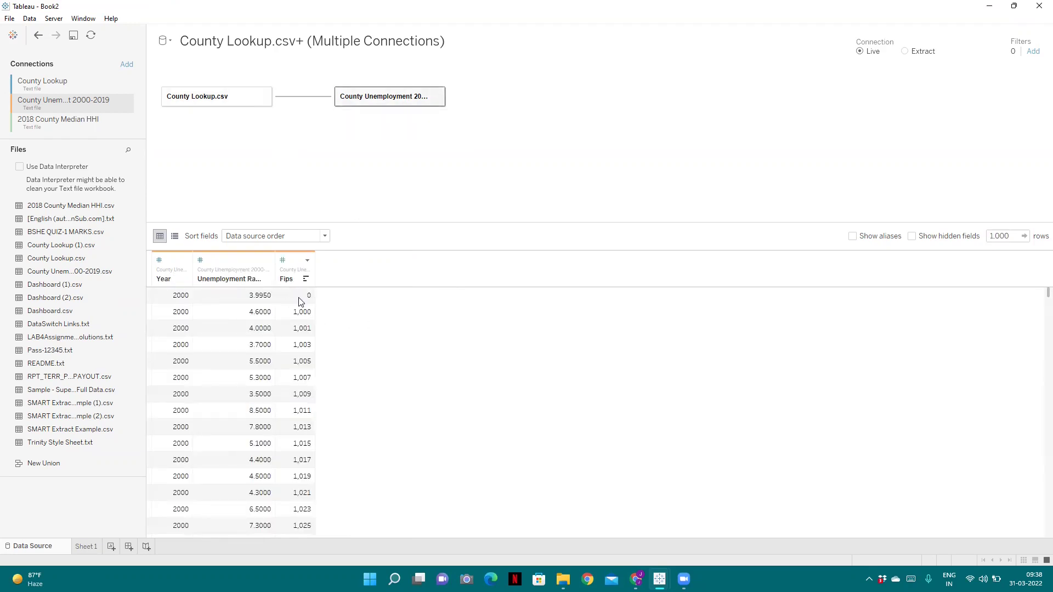
scroll(298, 341, down, 20)
scroll(298, 341, down, 20)
scroll(297, 341, up, 20)
click(213, 98)
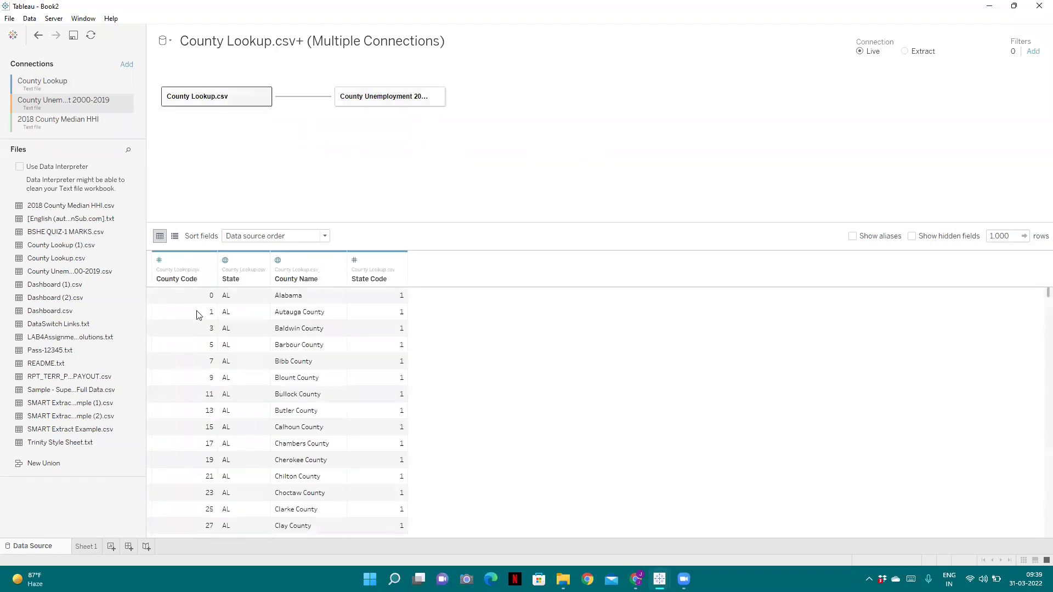
Place County Code from County Lookup.csv on the rows of Sheet 1.
click(88, 544)
click(109, 129)
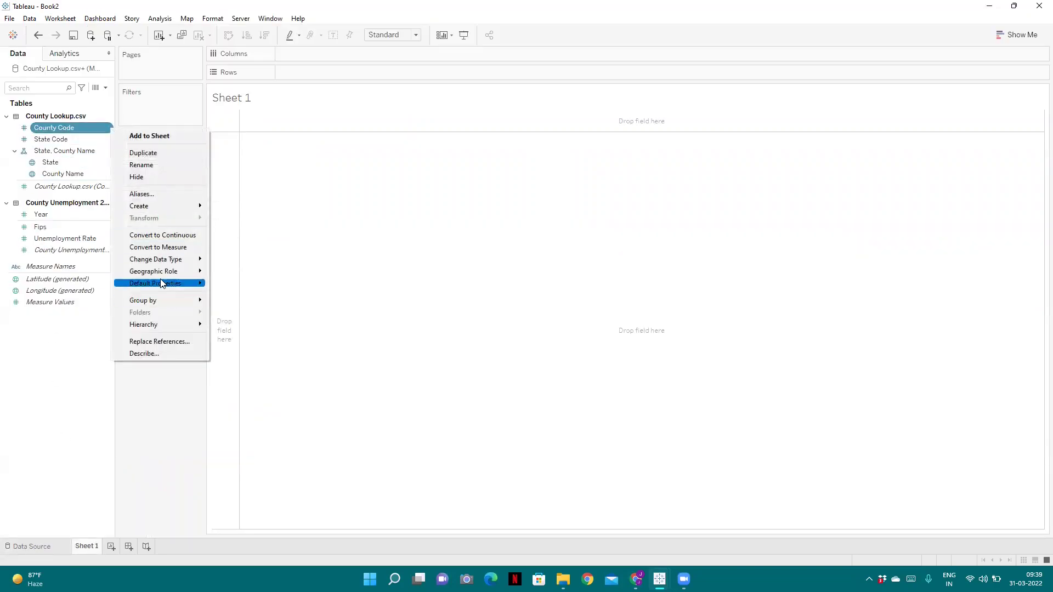
click(60, 112)
drag(57, 128, 287, 73)
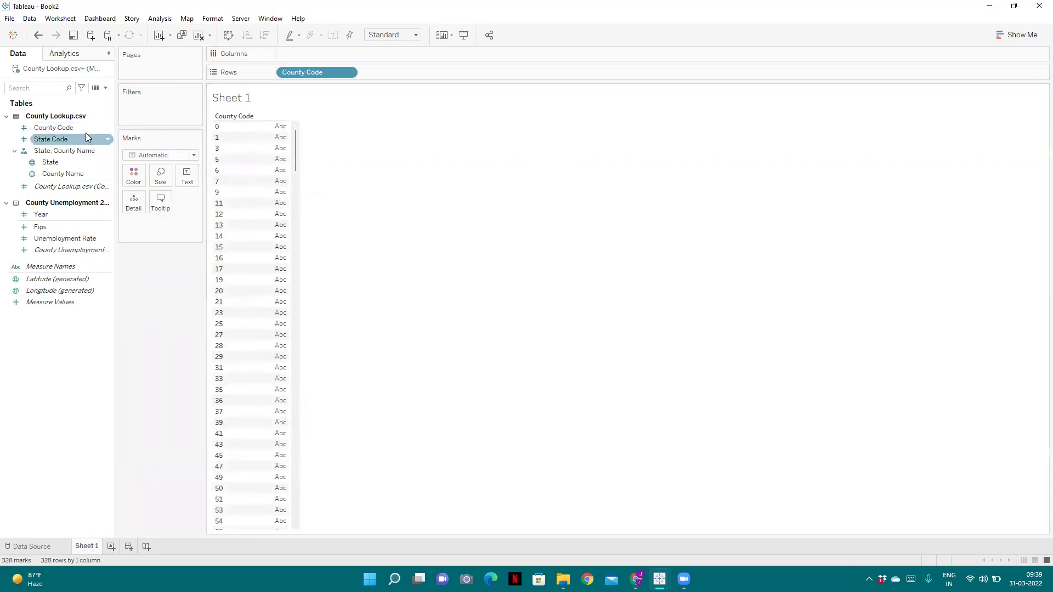
Set the default number format of County Code to the custom format 000 and check the listed codes.
click(107, 128)
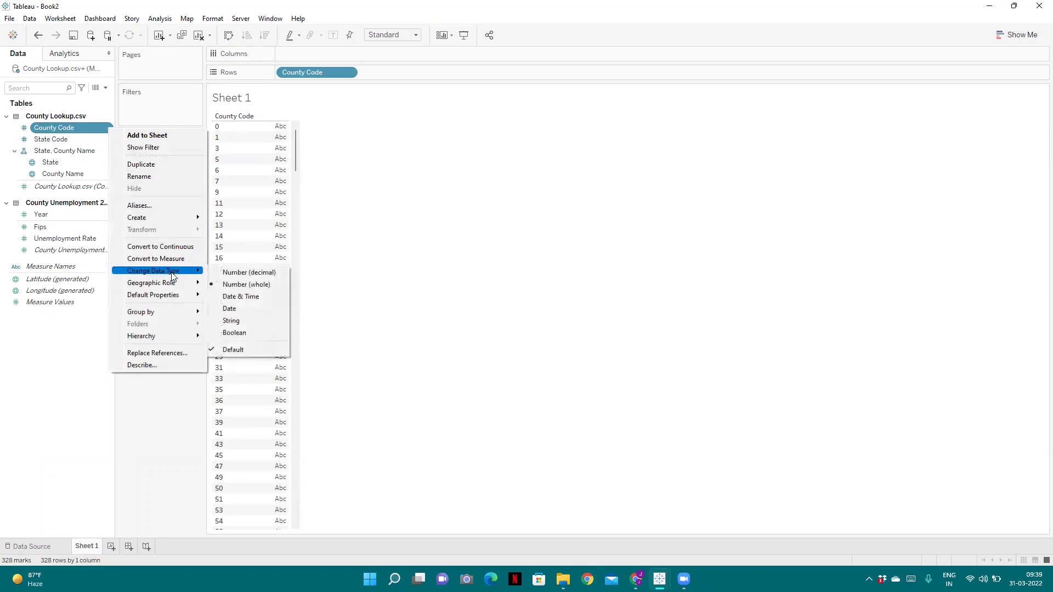
mouse_move(175, 302)
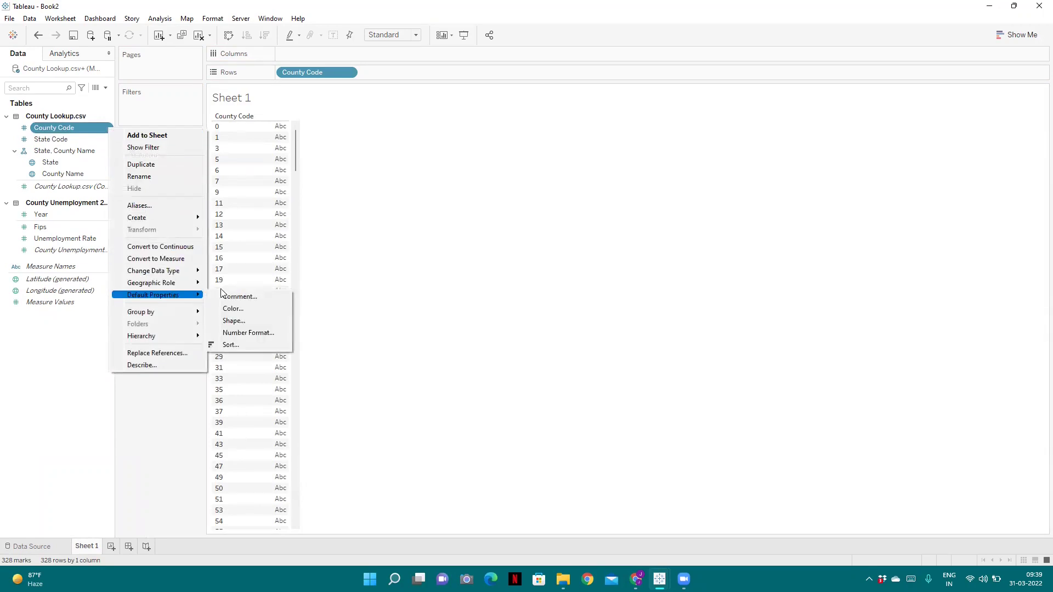
click(252, 336)
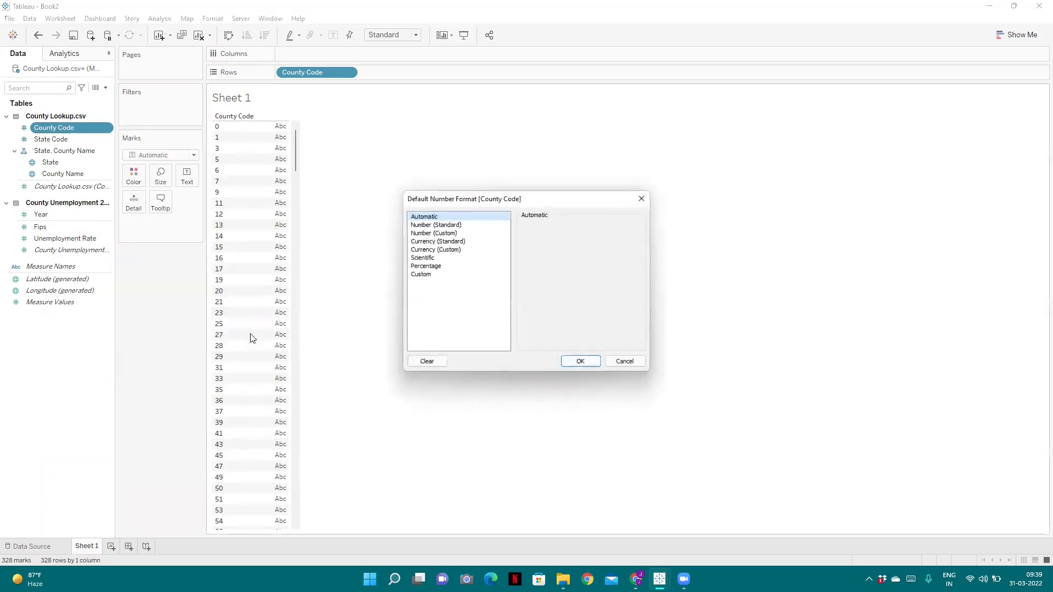
click(422, 274)
text(0)
click(580, 362)
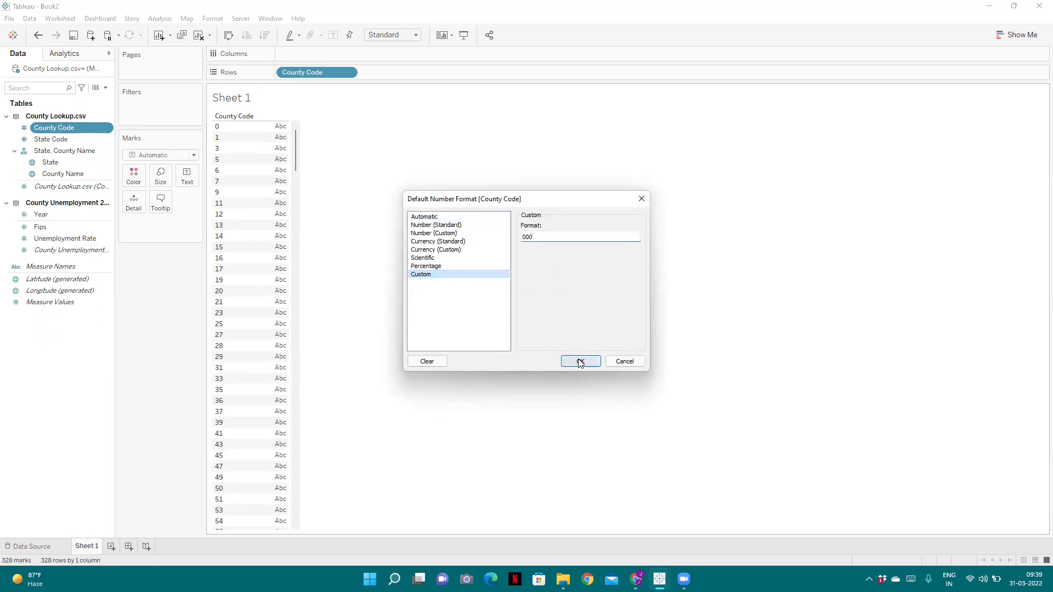
click(580, 363)
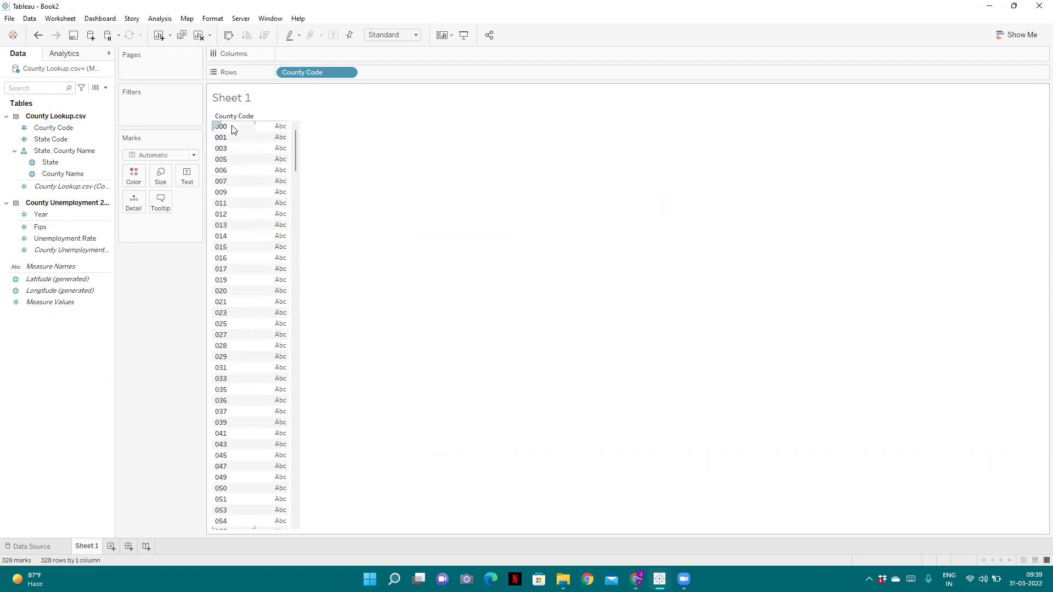
mouse_move(296, 146)
mouse_down()
mouse_move(309, 528)
mouse_move(303, 137)
mouse_up()
Add 2018 County Median HHI.csv to the data source, related to the County Unemployment table by matching Fips to FIPS.
click(45, 545)
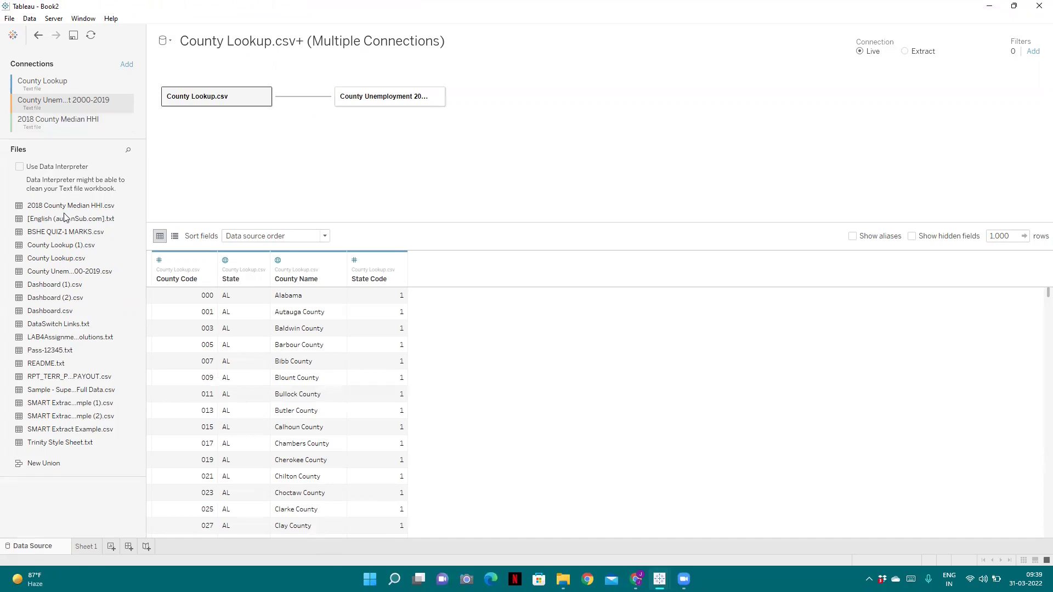
drag(77, 207, 557, 104)
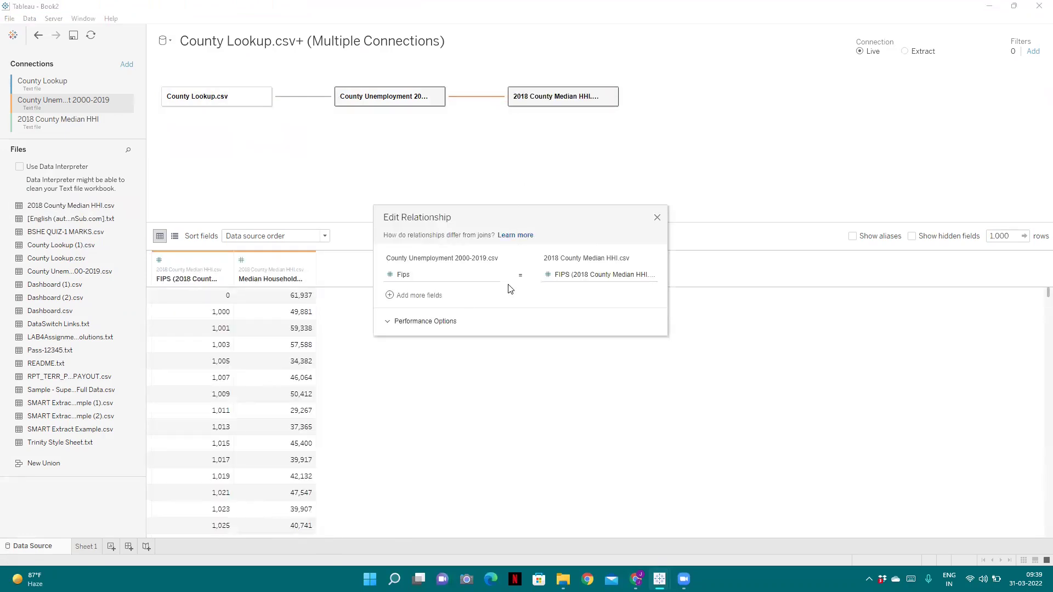
click(657, 218)
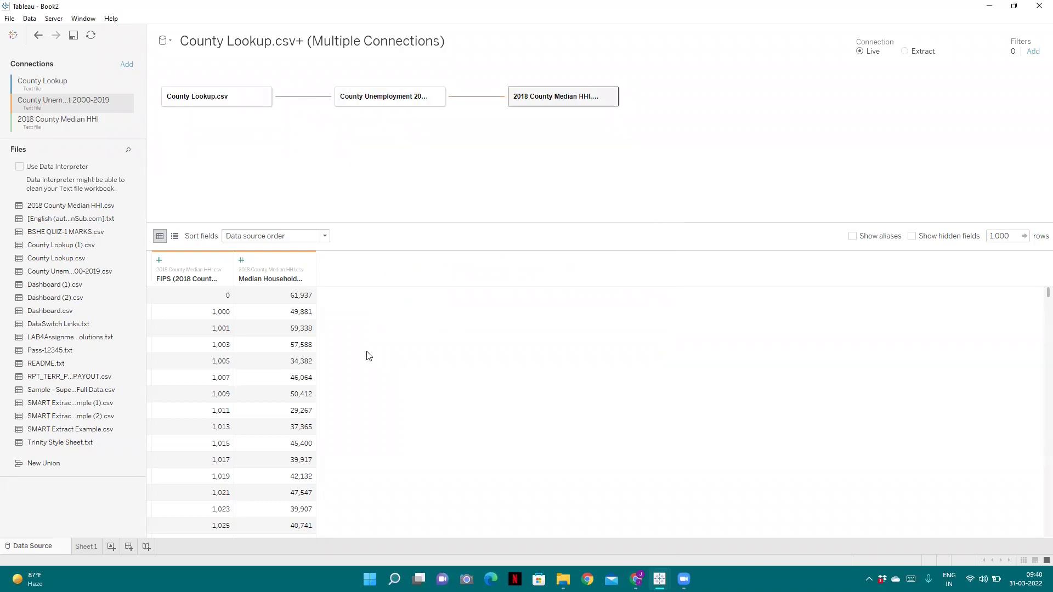
Create a calculated field named ur-25_Percentile from Sheet 1.
click(89, 547)
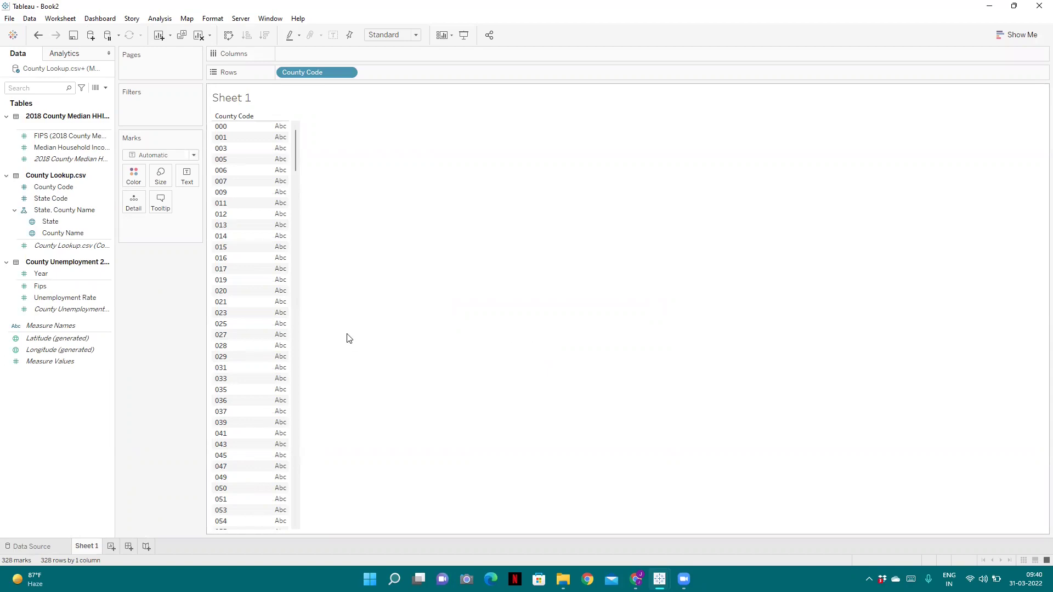
click(106, 89)
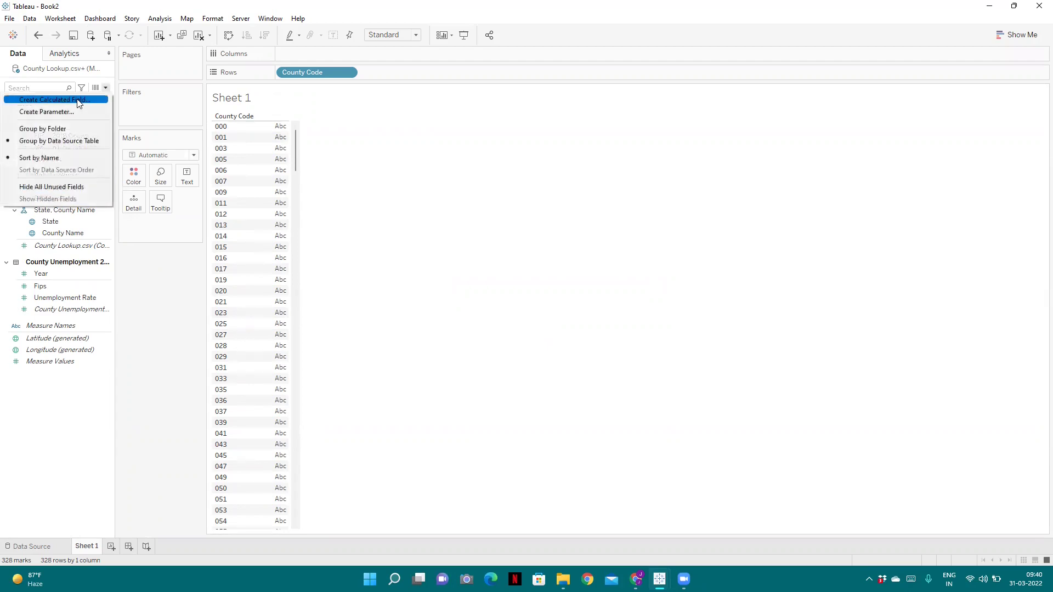
click(78, 101)
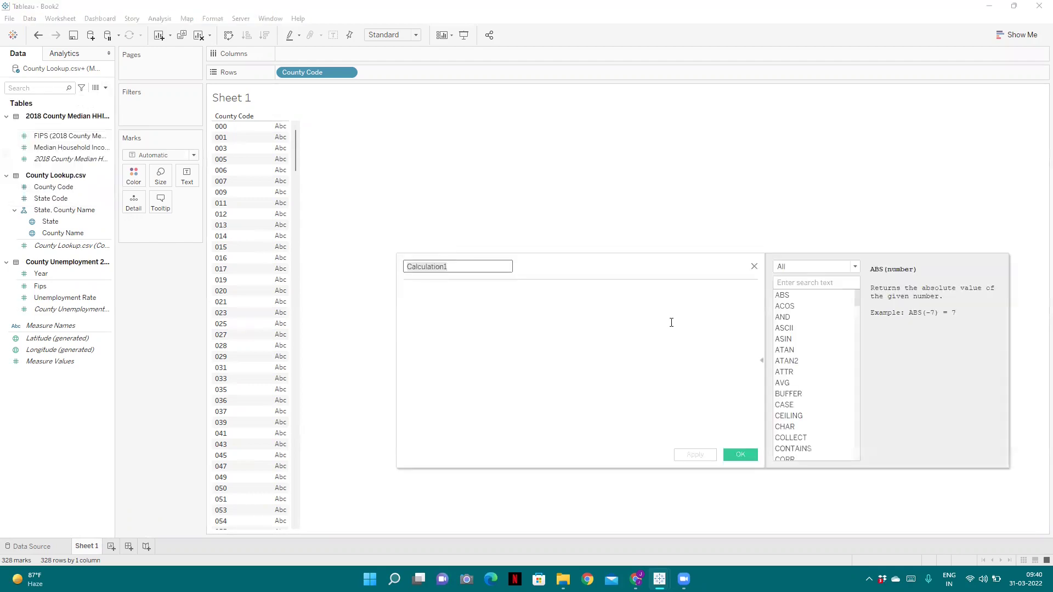
key(BackSpace)
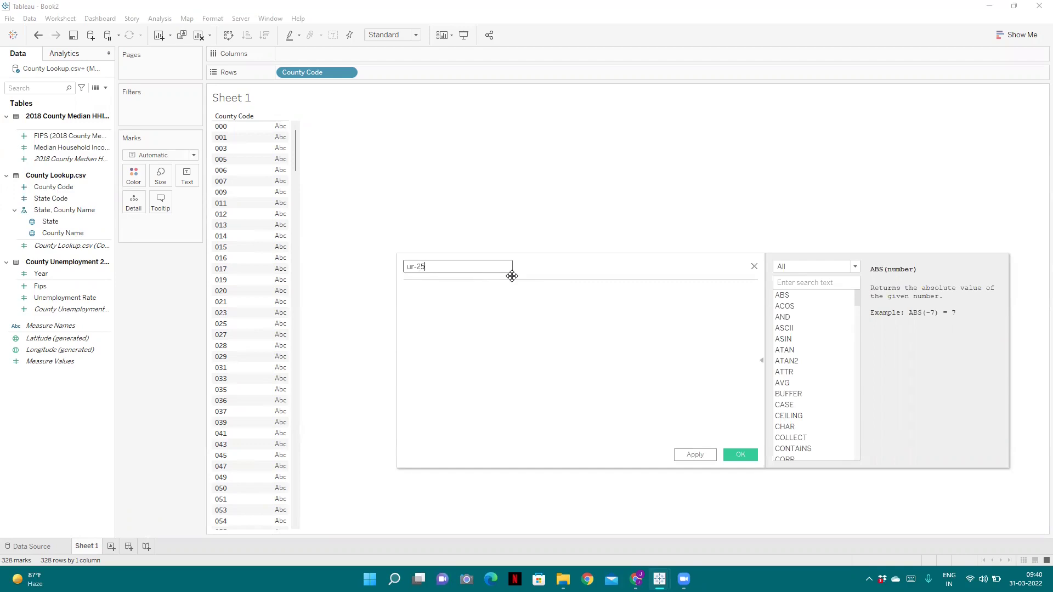
text(ur-25_Percentile)
click(490, 303)
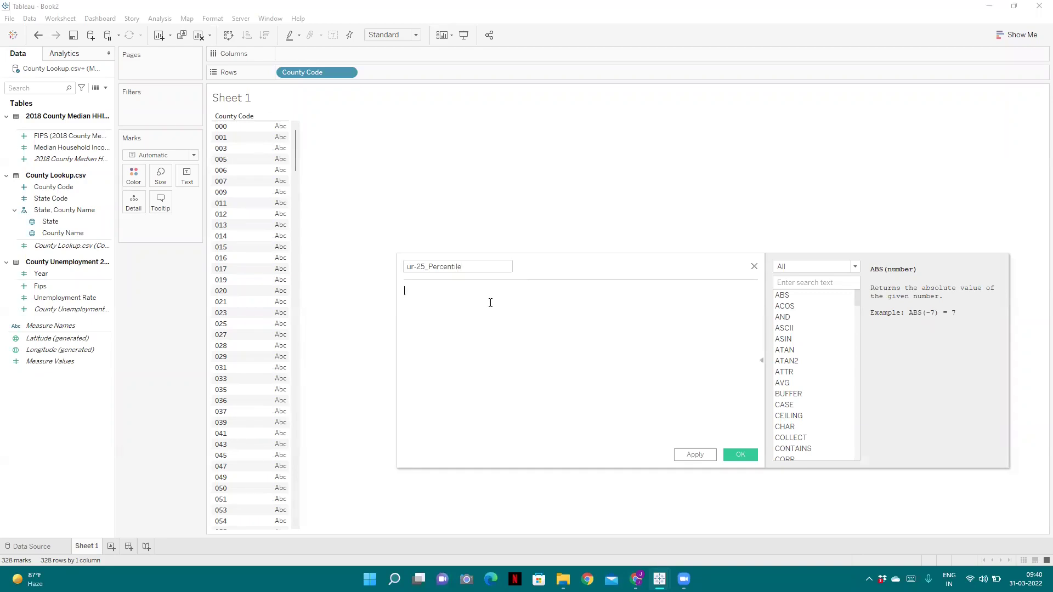
Define the calculation as { FIXED [Year]: PERCENTILE([Unemployment Rate],0.25)} and save the field.
text({ FIXED )
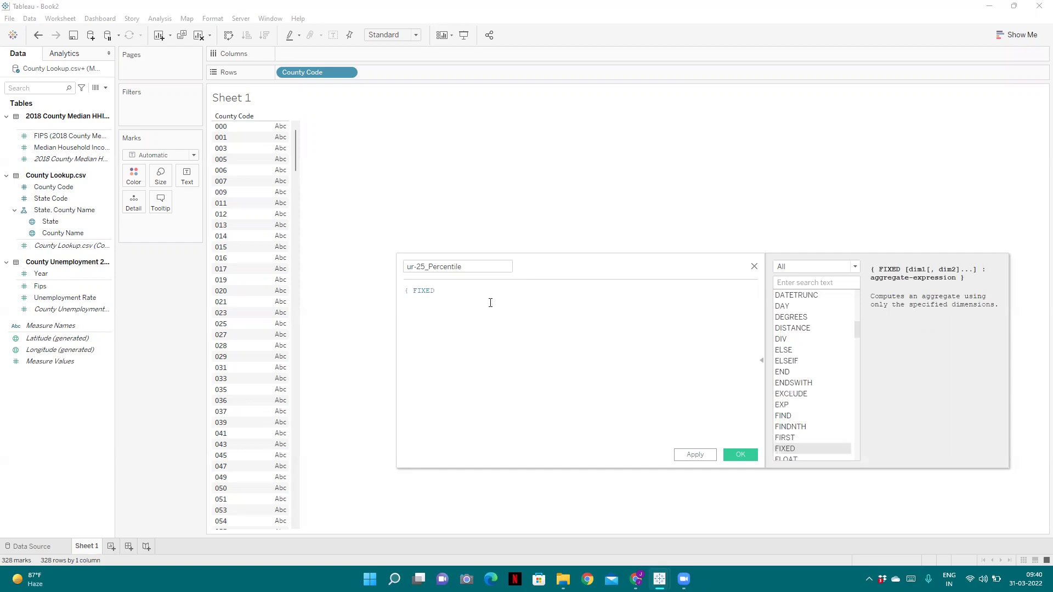
text(yee)
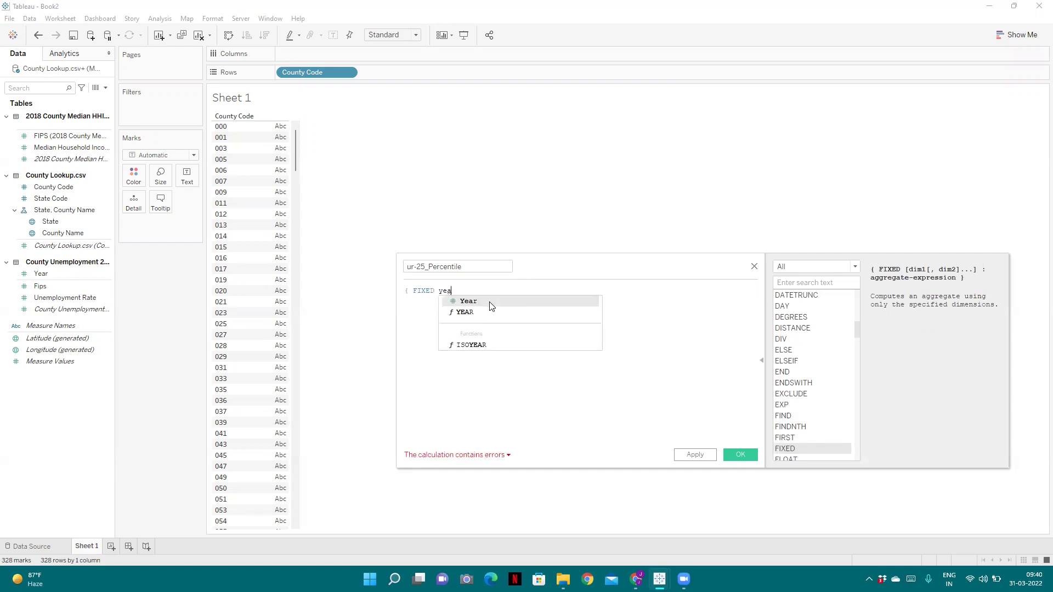
click(489, 303)
text(: pe)
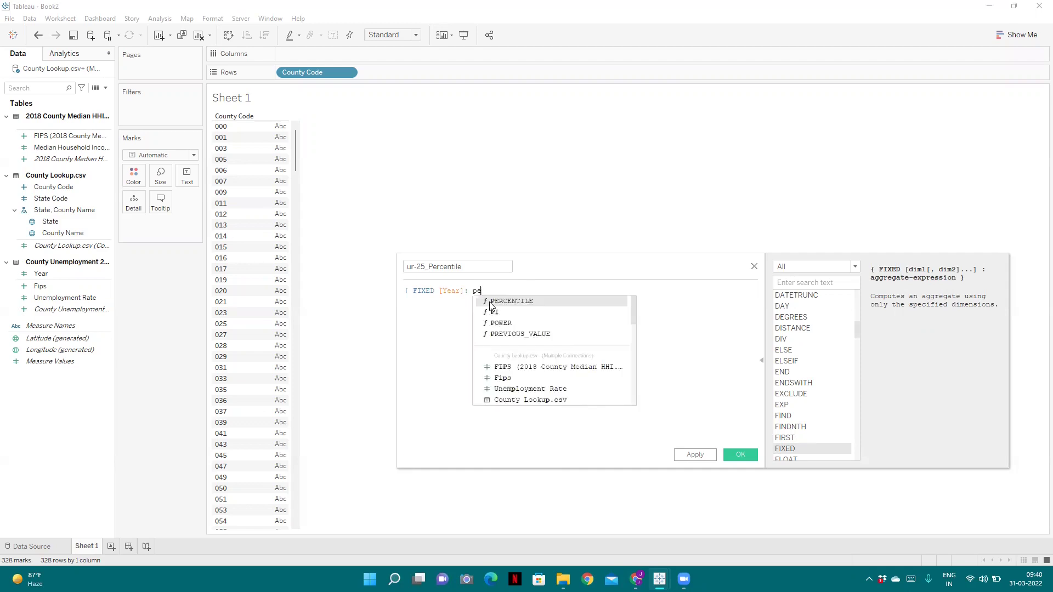
text(rcenti)
click(489, 302)
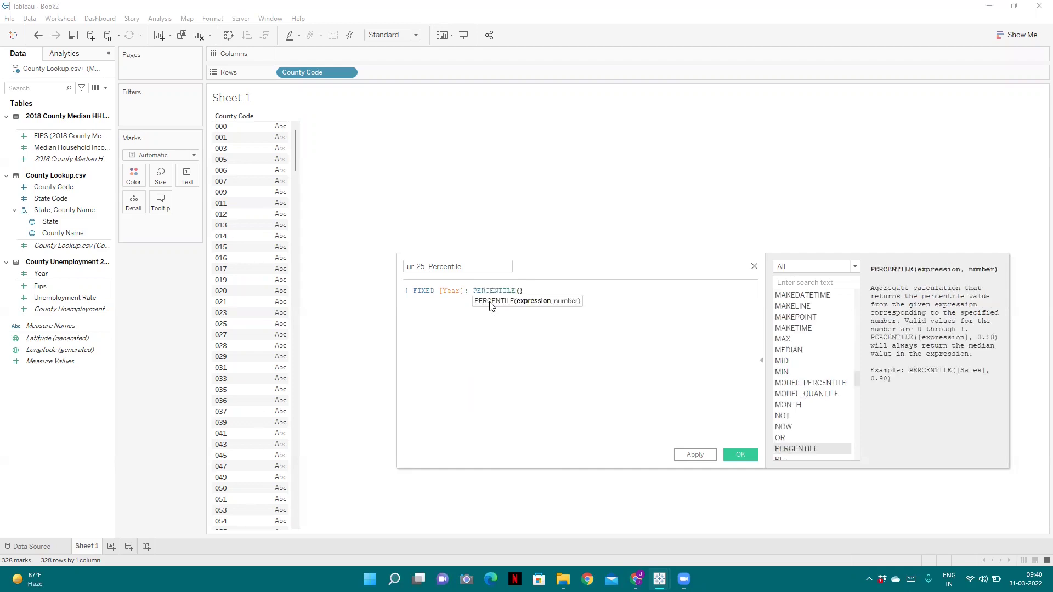
text(unemplot)
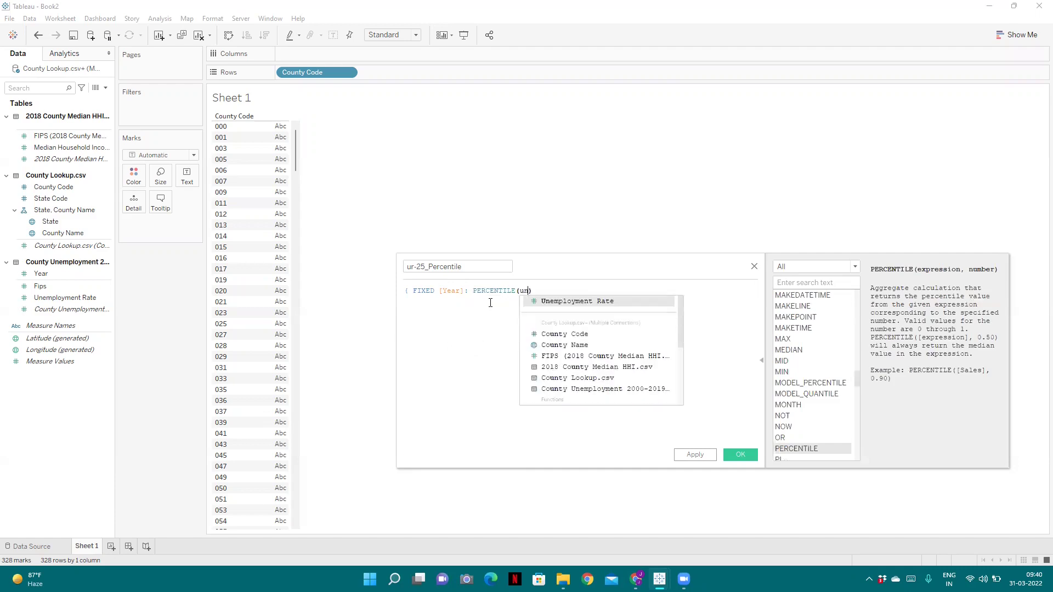
key(BackSpace)
key(Return)
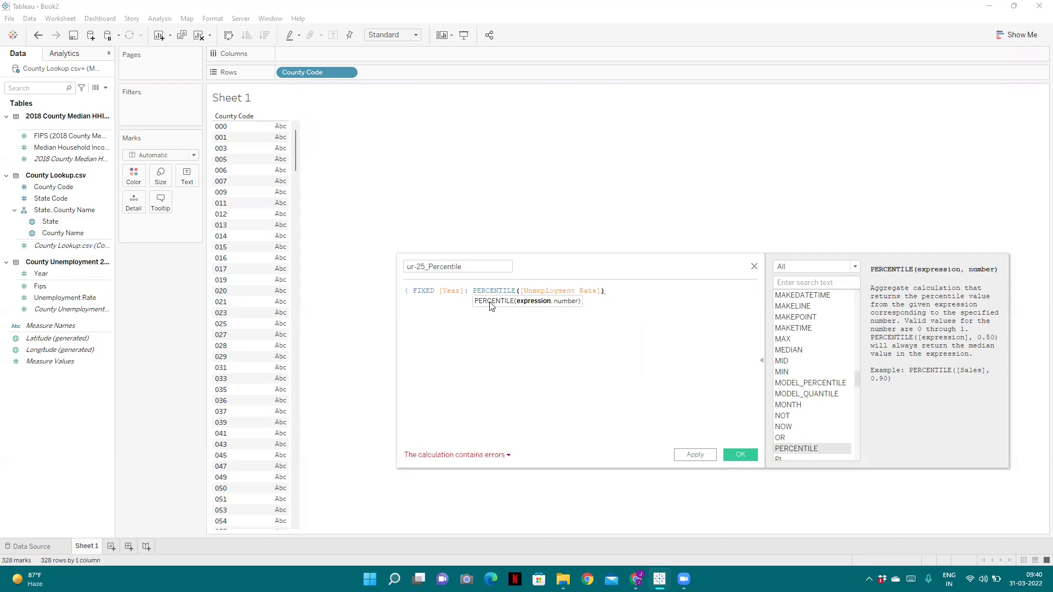
text(,0.25)
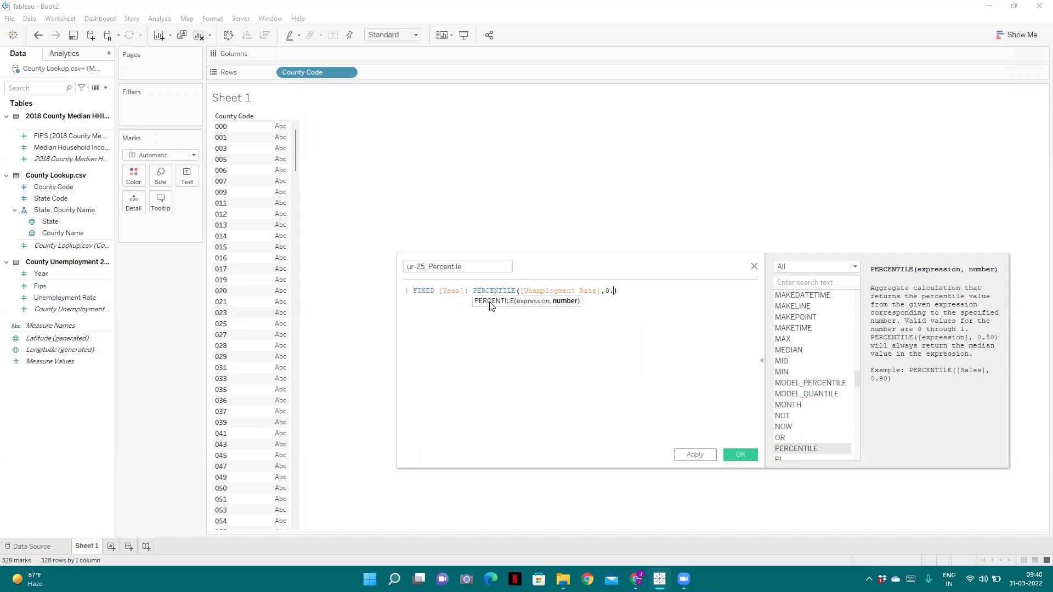
text())
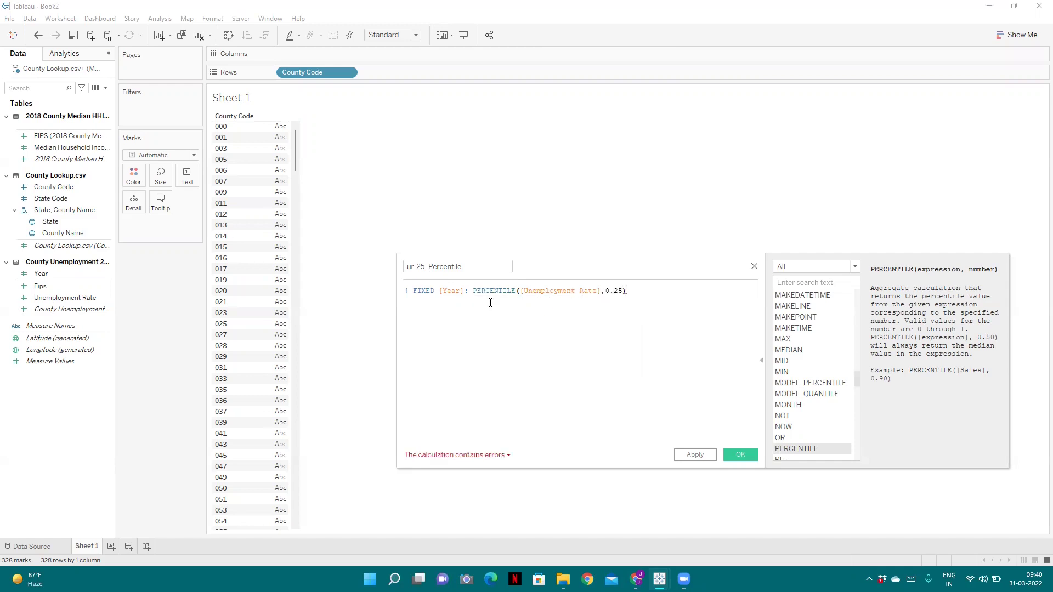
text(})
click(746, 457)
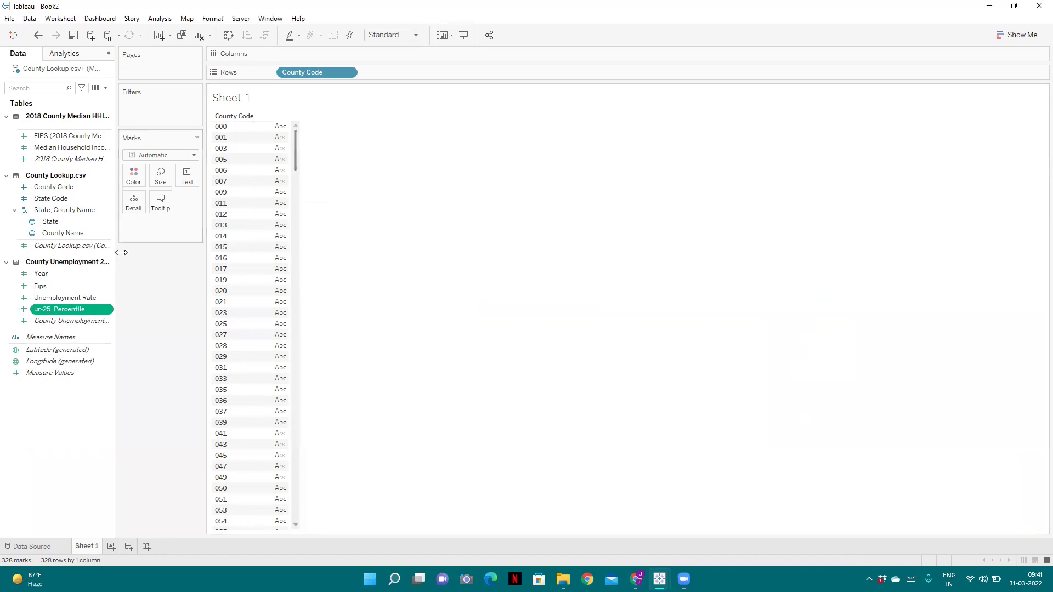
Duplicate the ur-25_Percentile field and change the copy's name to ur-75_Percentile in its calculation editor.
right_click(109, 312)
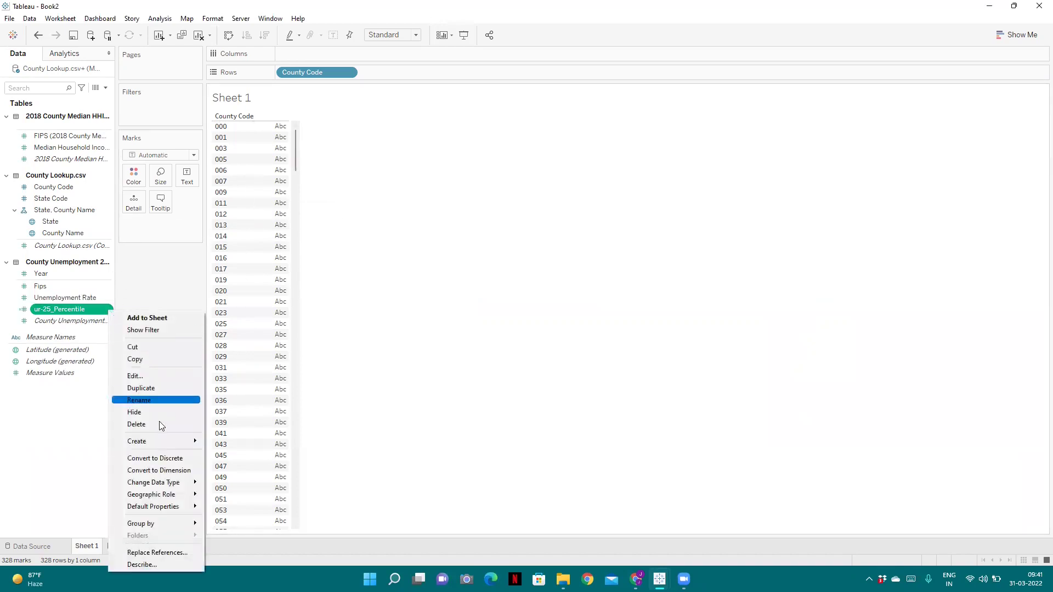
click(141, 387)
right_click(108, 322)
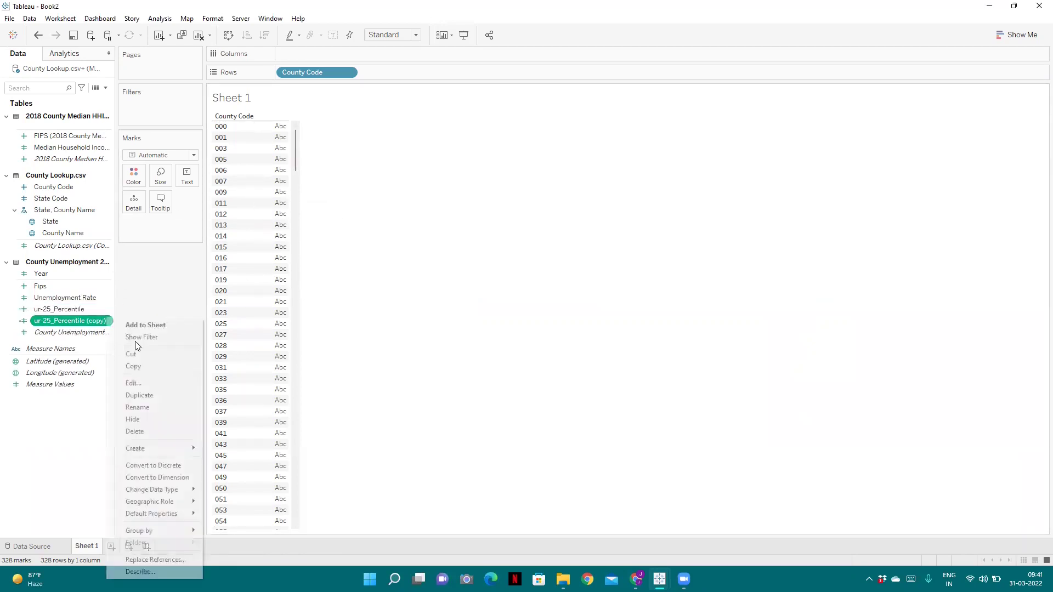
click(149, 383)
click(487, 266)
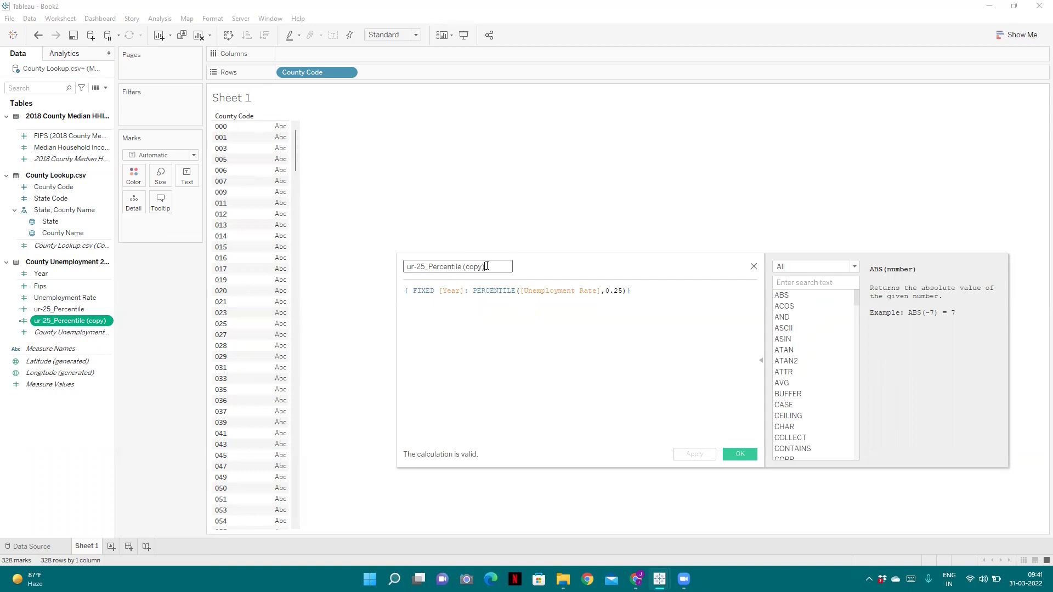
key(BackSpace)
key(BackSpace)
key(BackSpace)
key(BackSpace)
key(BackSpace)
key(BackSpace)
key(BackSpace)
key(BackSpace)
text(7)
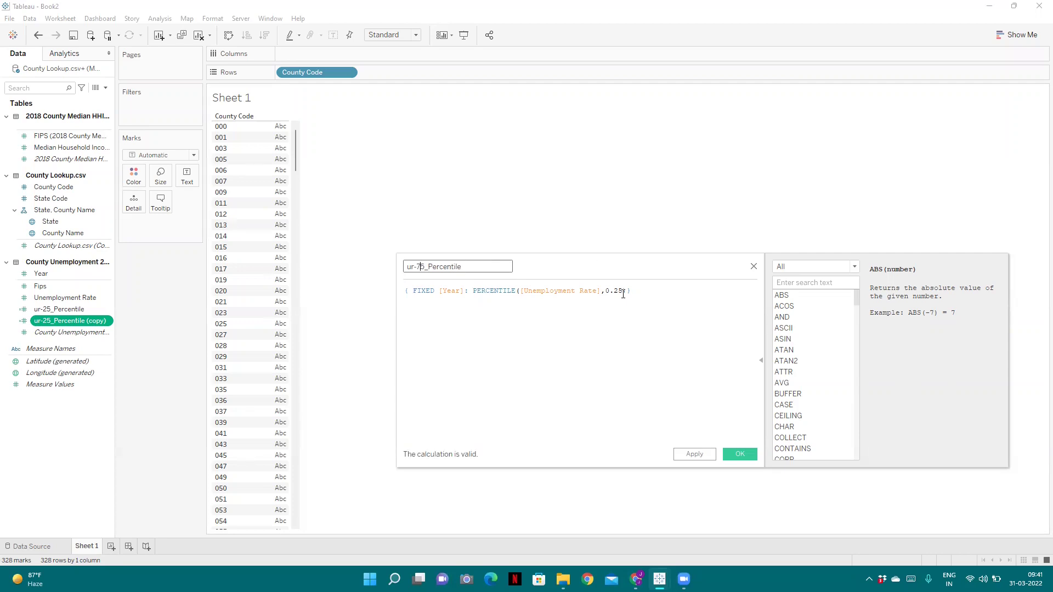